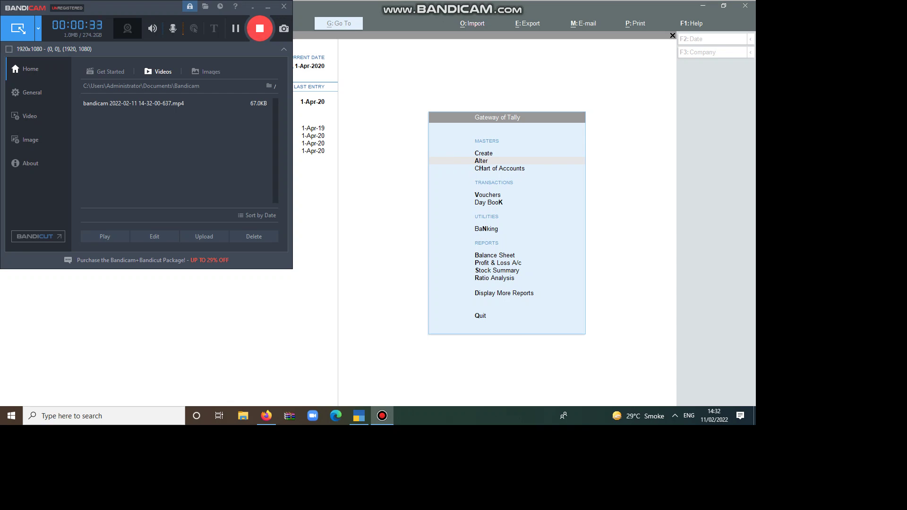
Minimize the Bandicam recorder to reveal RRR AND CO's Gateway of Tally.
left_click(267, 6)
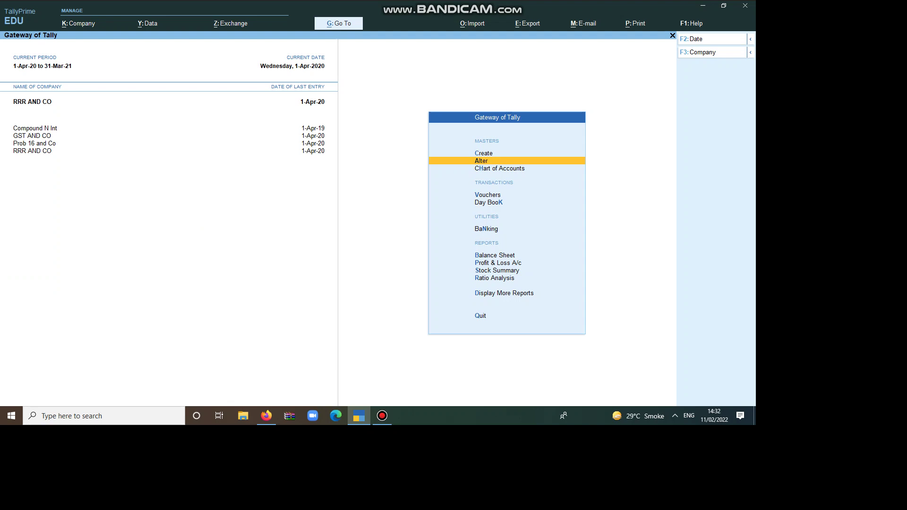
key("alt+k")
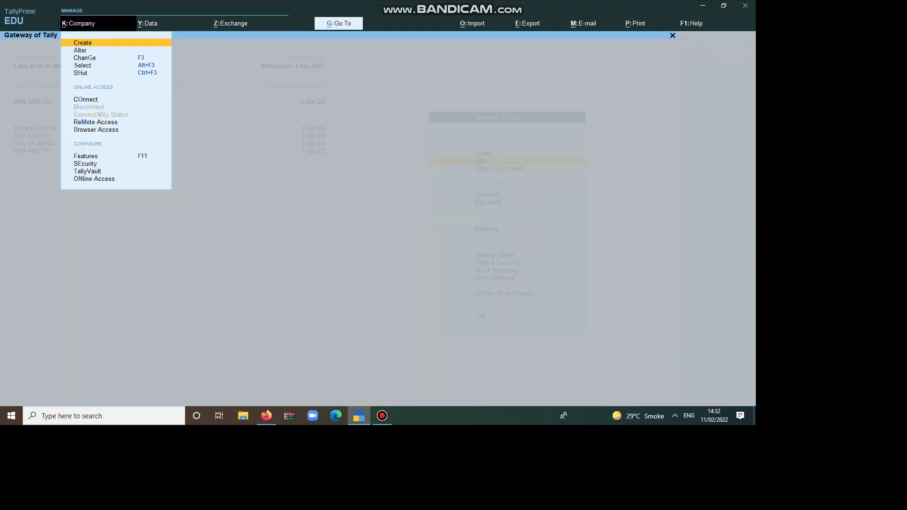
key("Down")
key("Down")
key("Down")
key("Down")
key("Down")
key("Down")
key("Down")
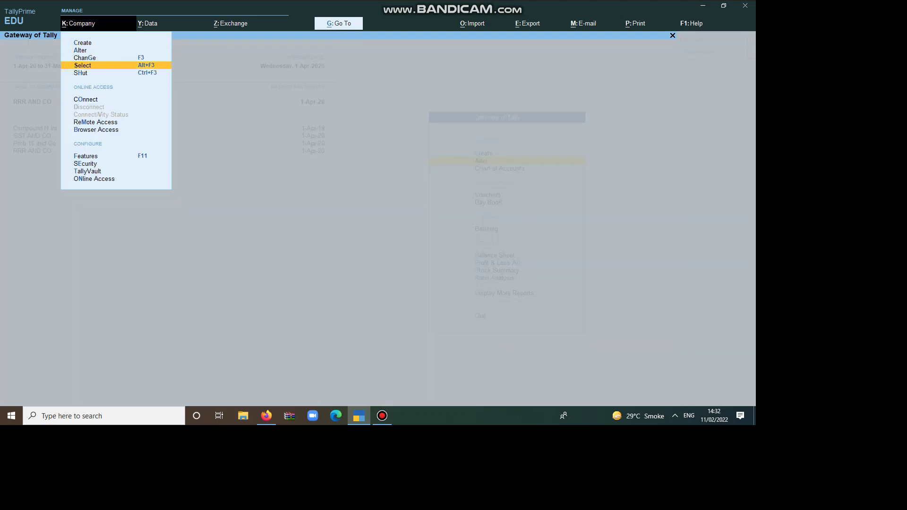
key("Down")
key("Return")
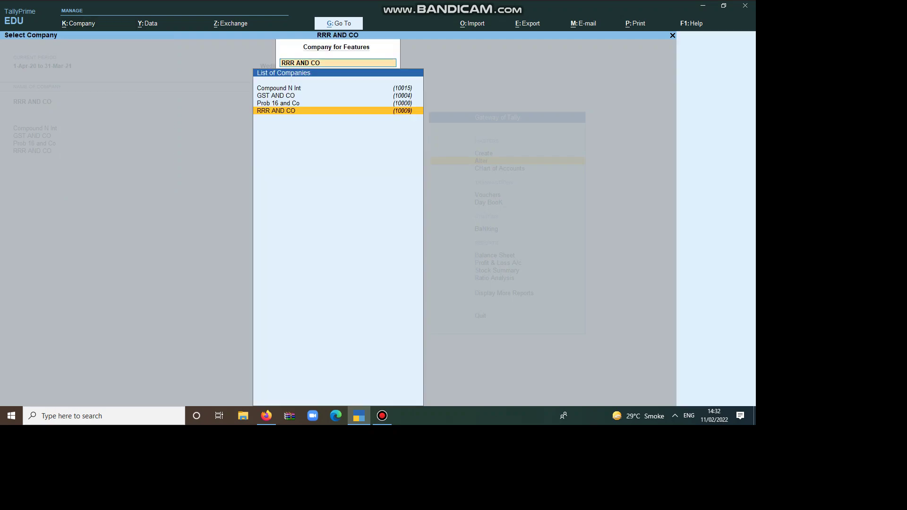
key("Return")
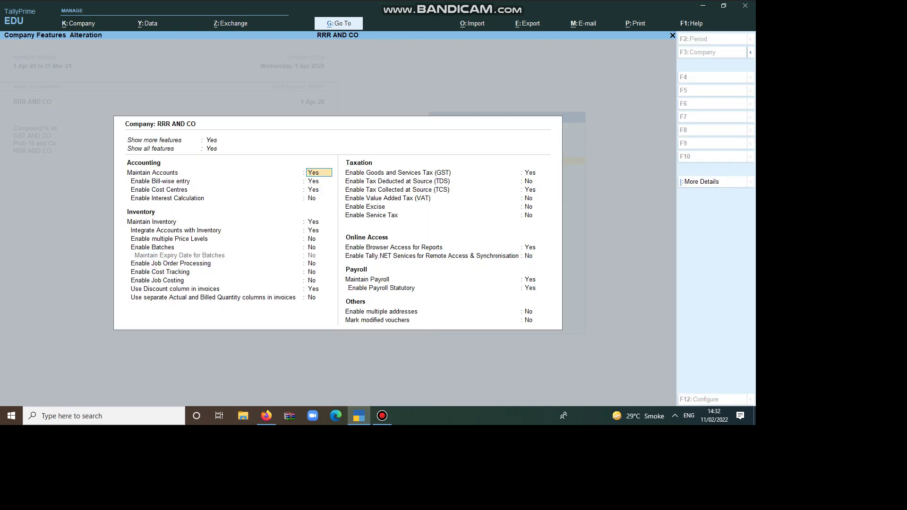
key("Down")
key("Down")
key("Down")
key("Down")
key("Down")
key("Down")
key("Down")
key("Down")
left_click(530, 172)
key("Return")
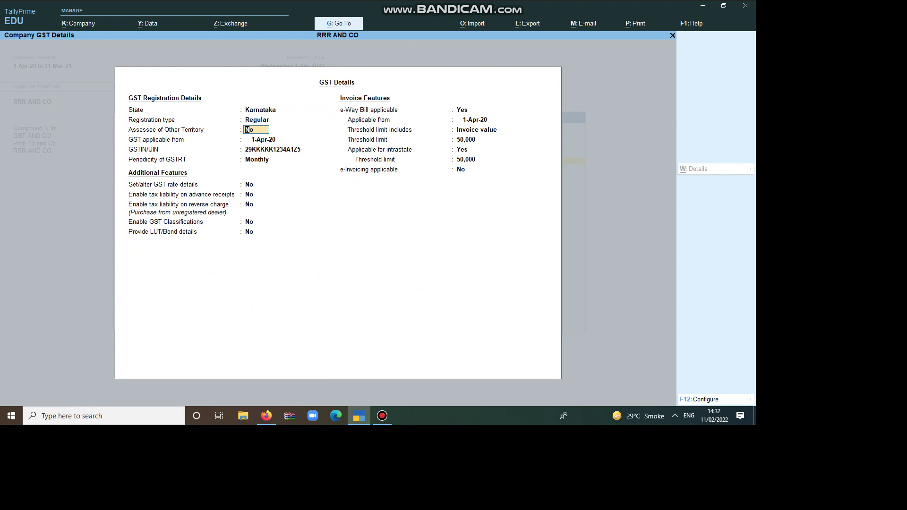
key("Return")
key("Return")
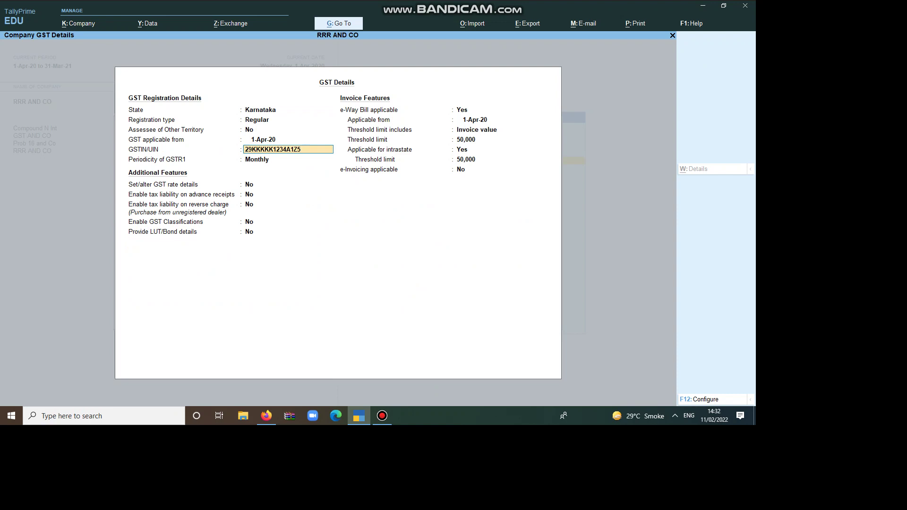
key("Return")
key("Return")
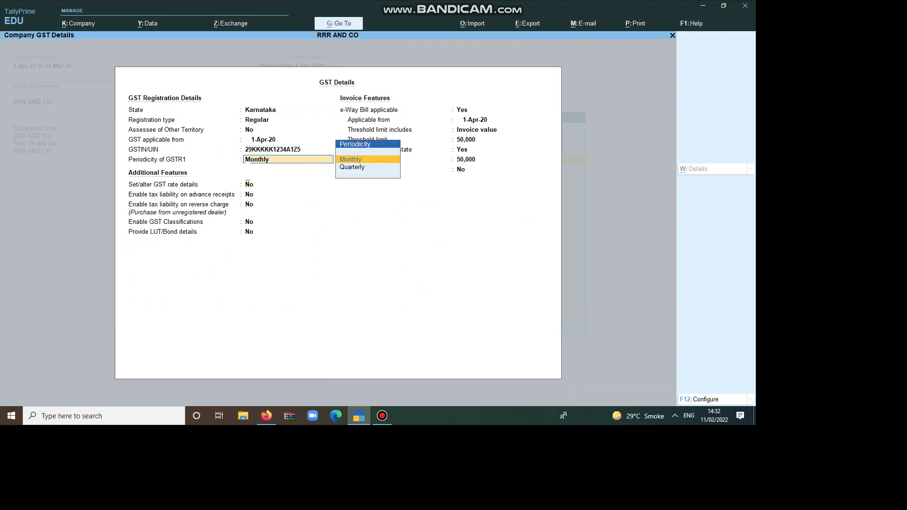
key("Return")
key("Return")
key("Return")
key("Return")
key("Return")
key("Return")
key("Return")
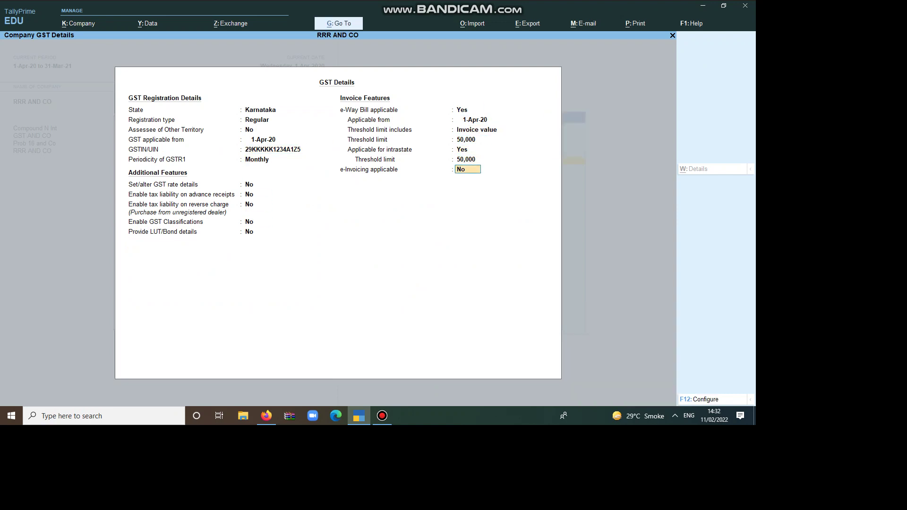
key("Return")
key("Return")
key("Return")
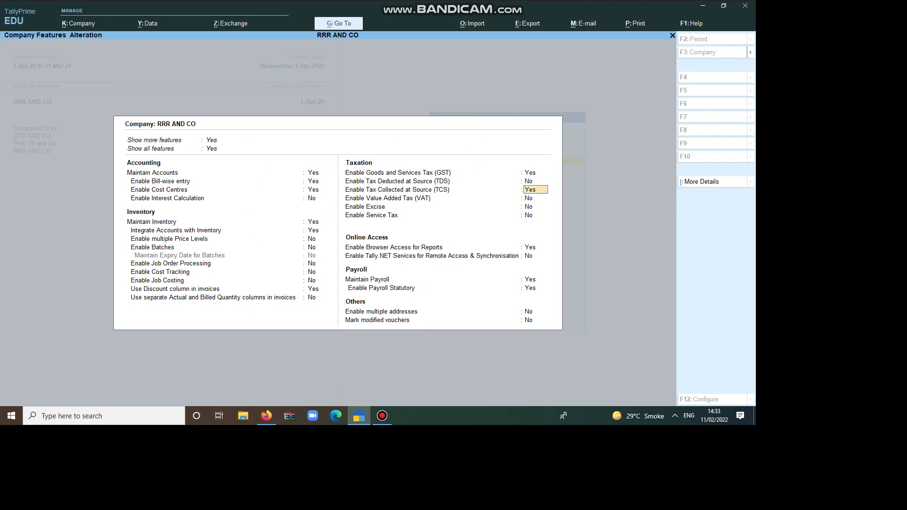
key("Return")
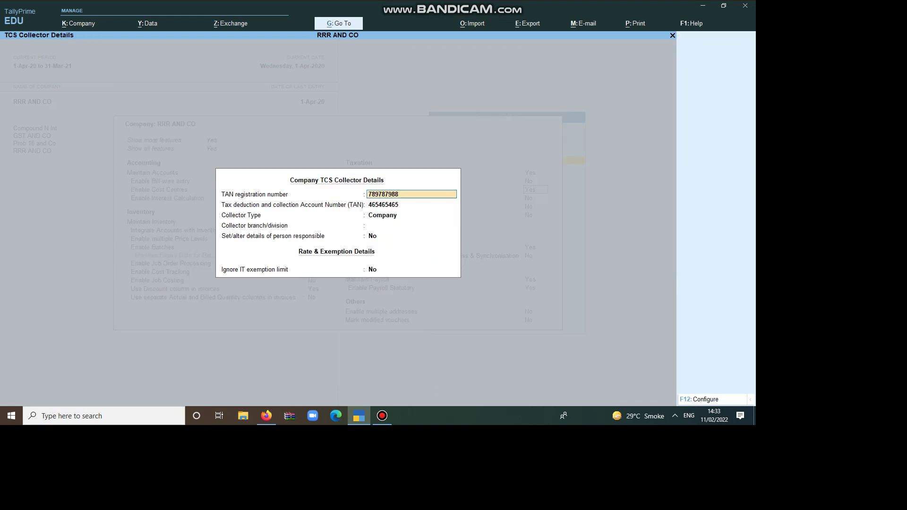
key("Return")
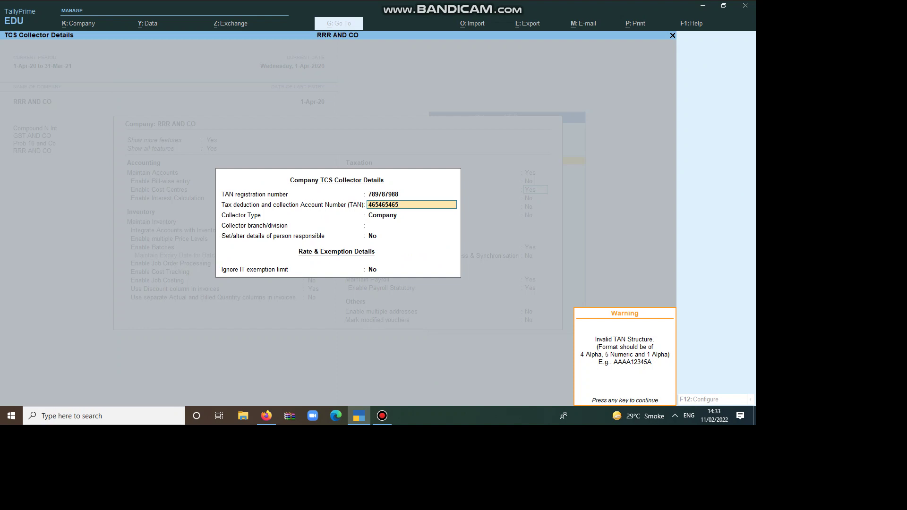
key("Return")
key("Return")
key("Return")
key("Return")
key("Return")
key("Return")
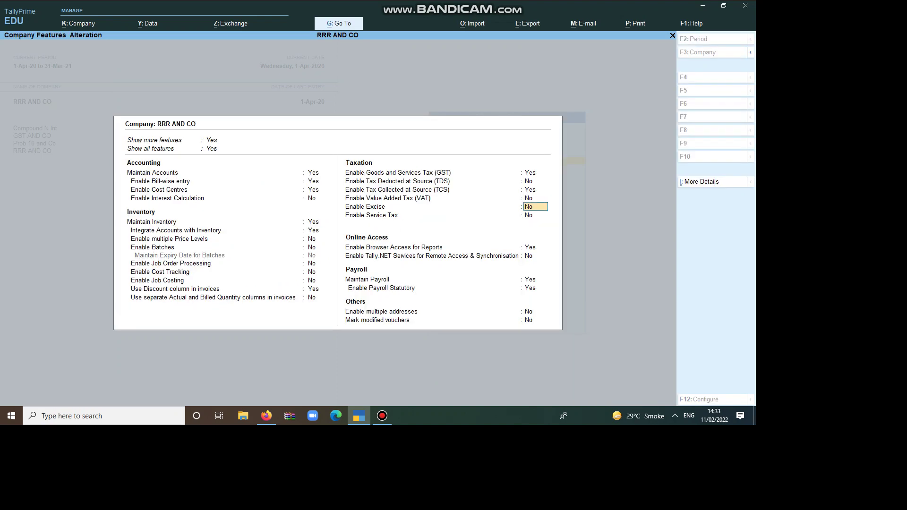
key("Return")
key("ctrl+a")
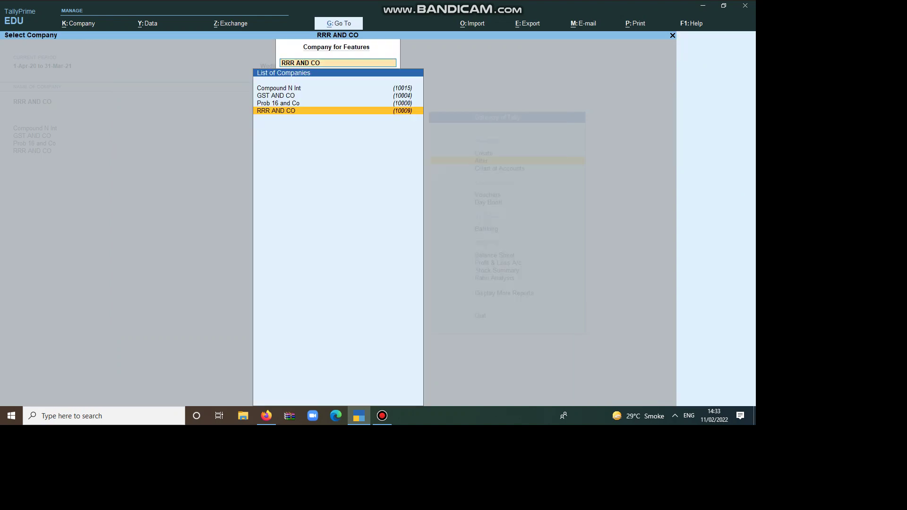
Try creating TCS nature of goods 'TIMBER OBTAINED UNDER FOREST LEASE', then abandon it as a duplicate.
key("Return")
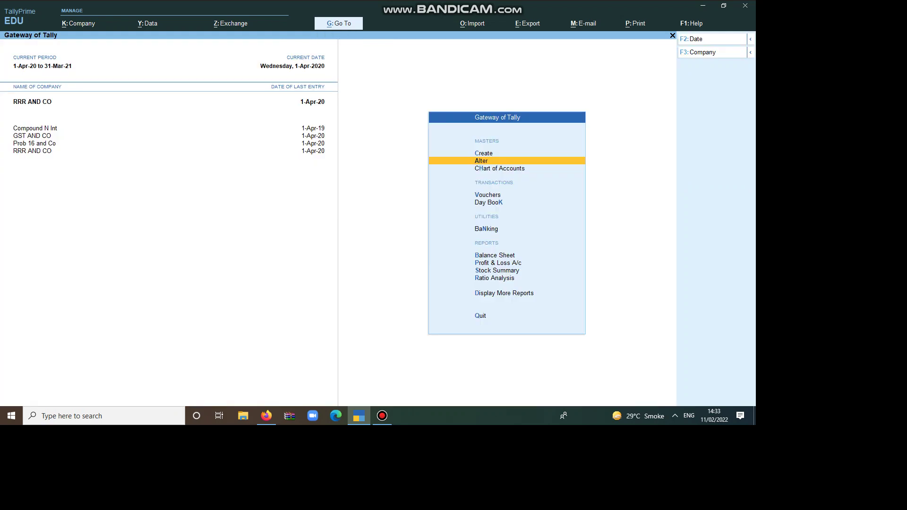
key("Escape")
key("Escape")
key("Return")
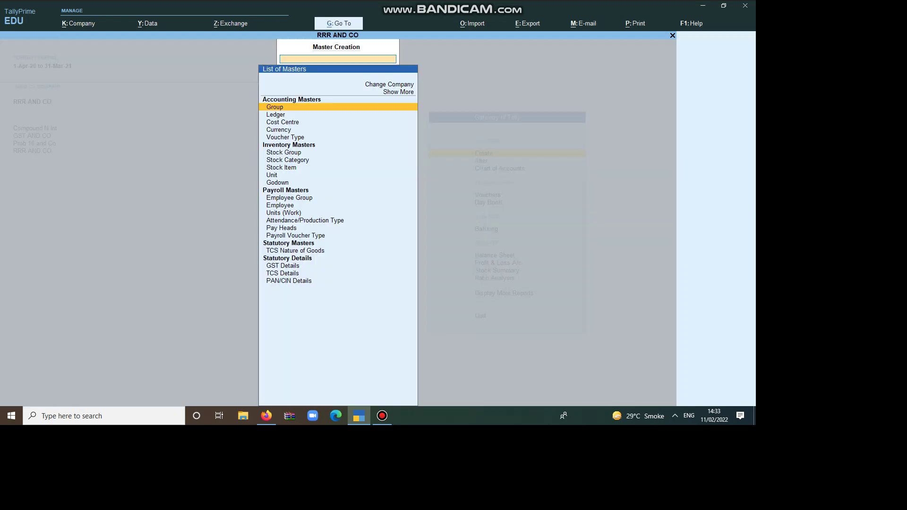
key("Down")
key("Down")
key("Down")
key("Down")
key("Down")
key("Down")
key("Down")
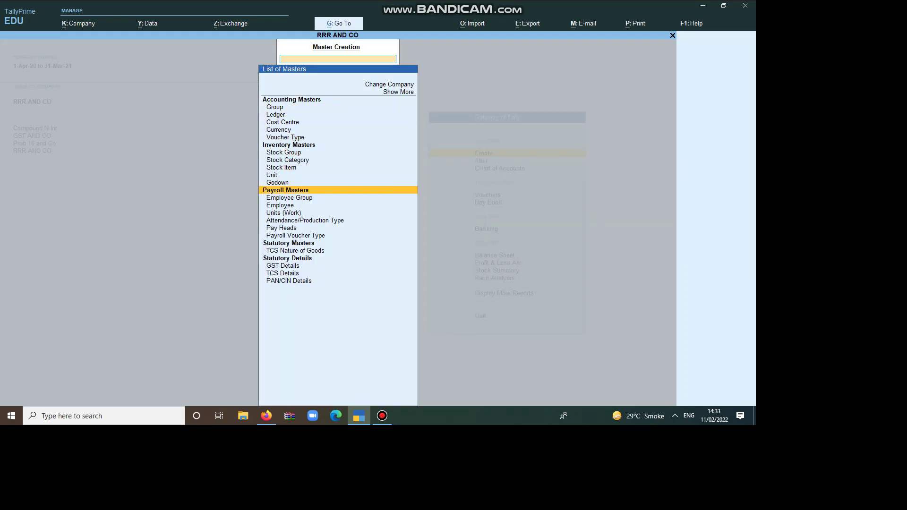
key("Down")
key("Down")
key("Down")
key("Down")
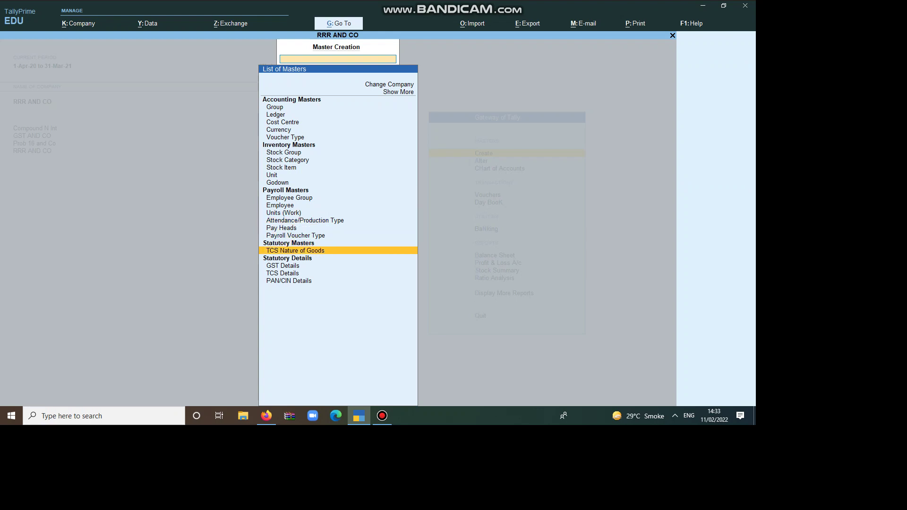
key("Return")
type("T")
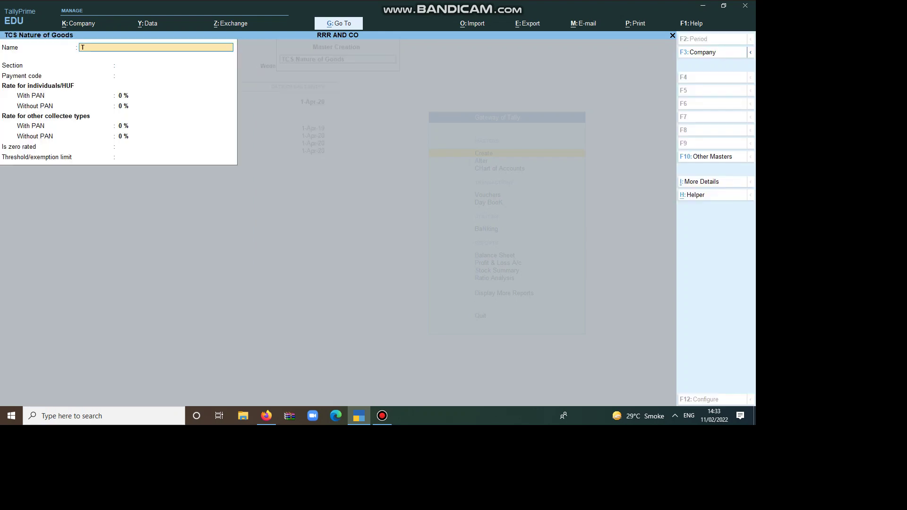
type("IMBER OBTAINED UNDER FOREST LEA")
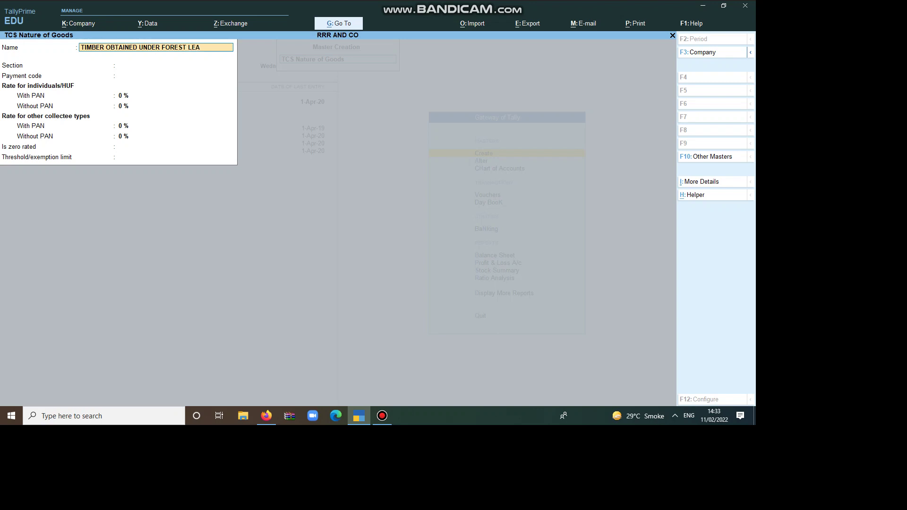
type("SE")
key("Return")
key("Escape")
key("Escape")
key("Escape")
key("y")
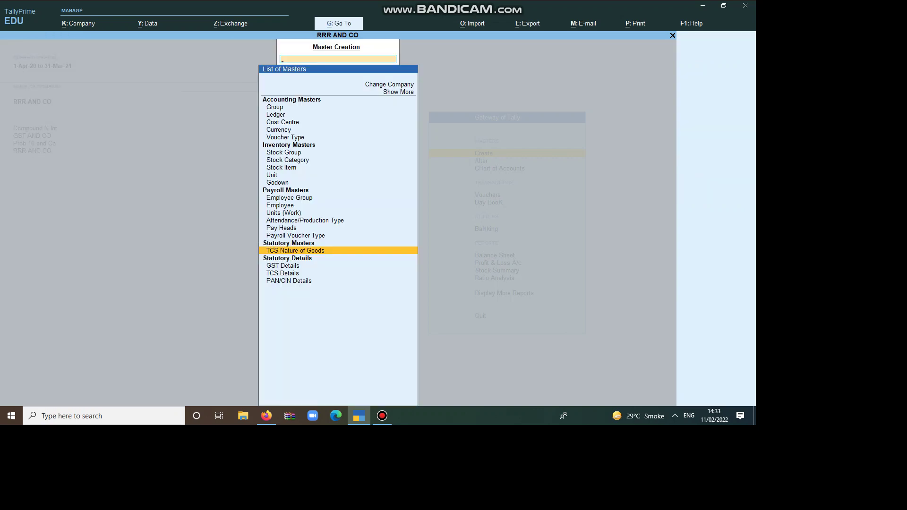
key("Escape")
Alter the existing timber nature of goods: section 206 C, 2.81% With PAN, and save.
key("Down")
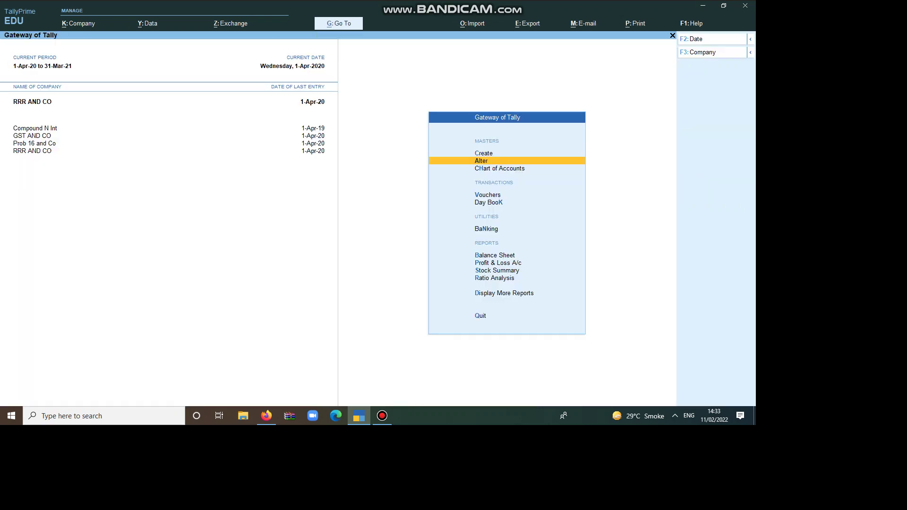
key("Return")
key("Down")
key("Down")
key("Down")
key("Down")
key("Down")
key("Down")
key("Down")
key("Down")
key("Down")
key("Down")
key("Down")
key("Down")
key("Down")
key("Down")
key("Down")
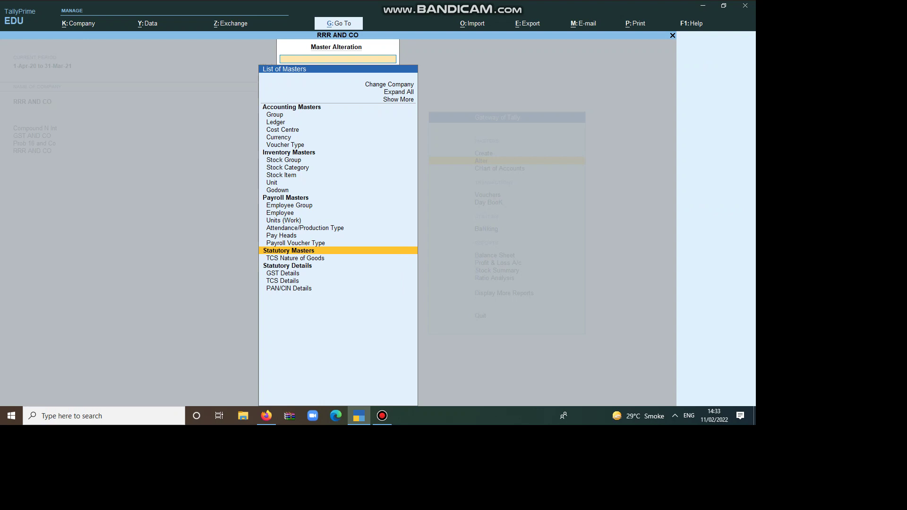
key("Return")
key("Return")
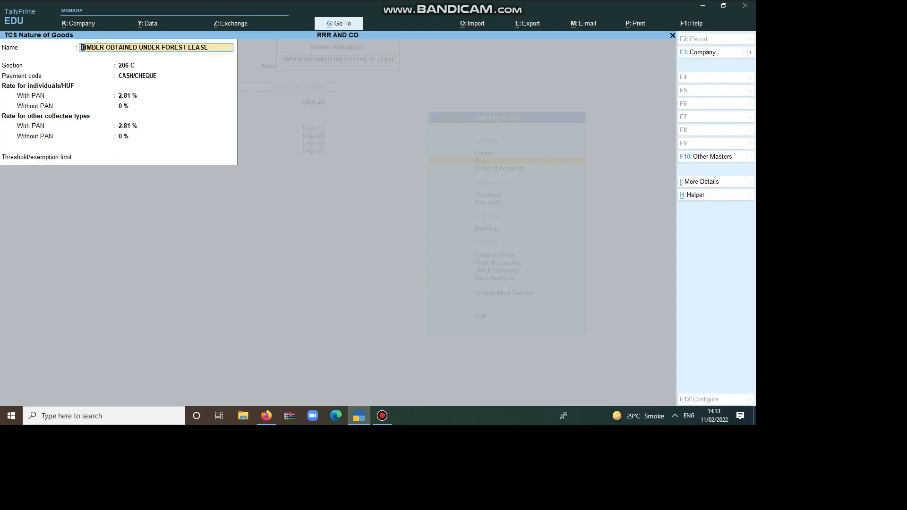
key("Return")
key("Return")
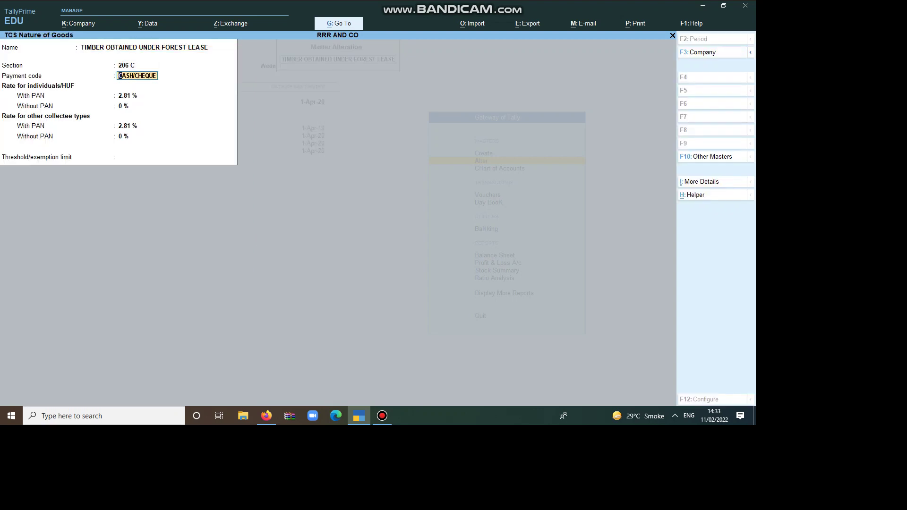
key("Return")
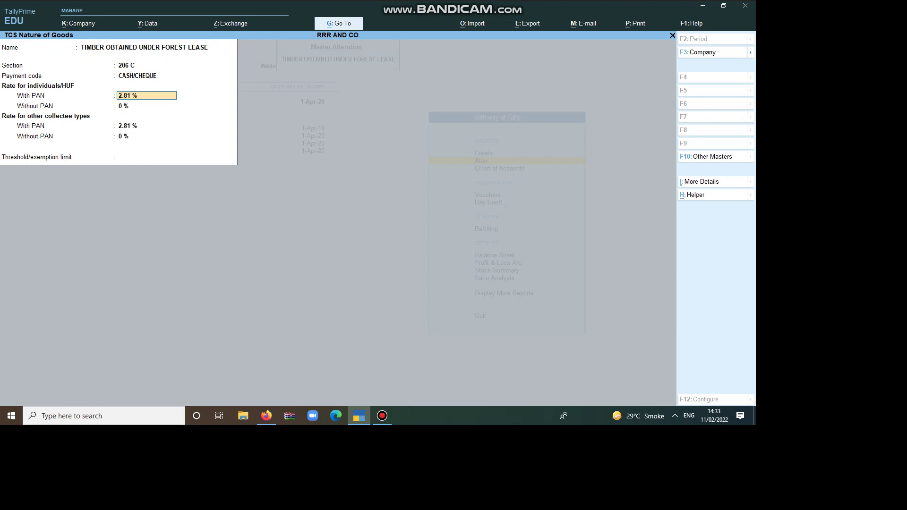
key("Return")
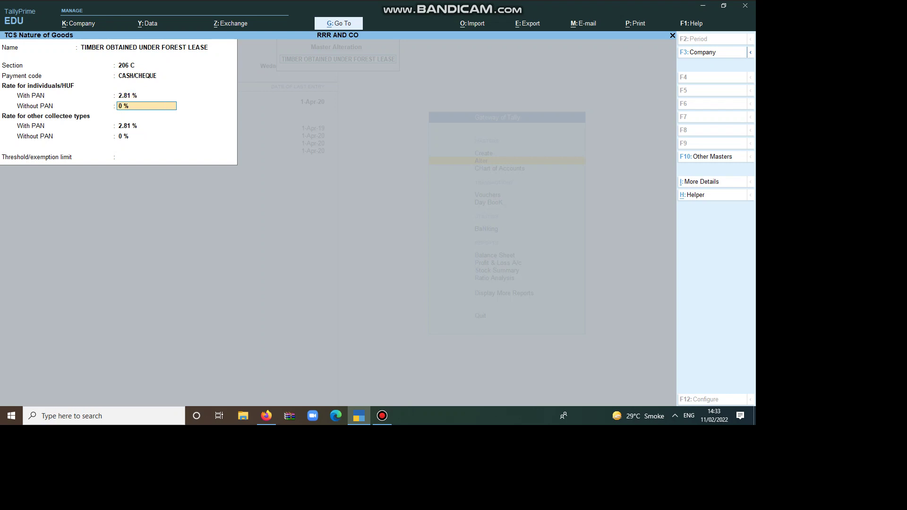
key("Return")
key("Return")
key("Return")
key("Return")
key("Return")
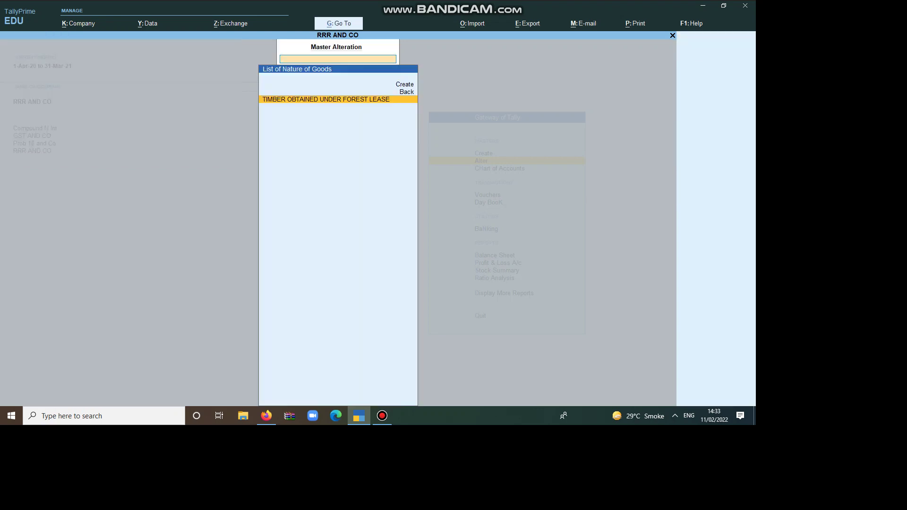
key("Escape")
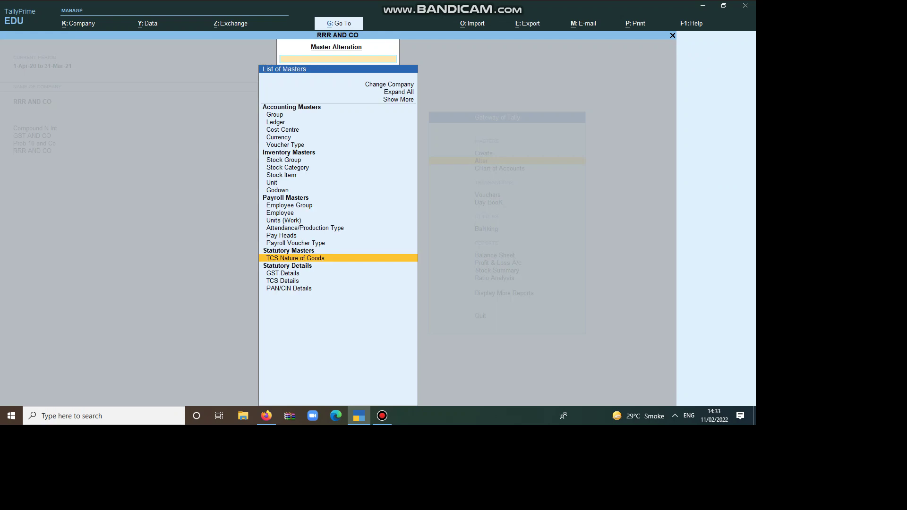
Alter stock item TIMBER, keeping SQFT units, and enable GST details with 18% Integrated Tax.
key("Up")
key("Up")
key("Up")
key("Up")
key("Up")
key("Up")
key("Up")
key("Up")
key("Up")
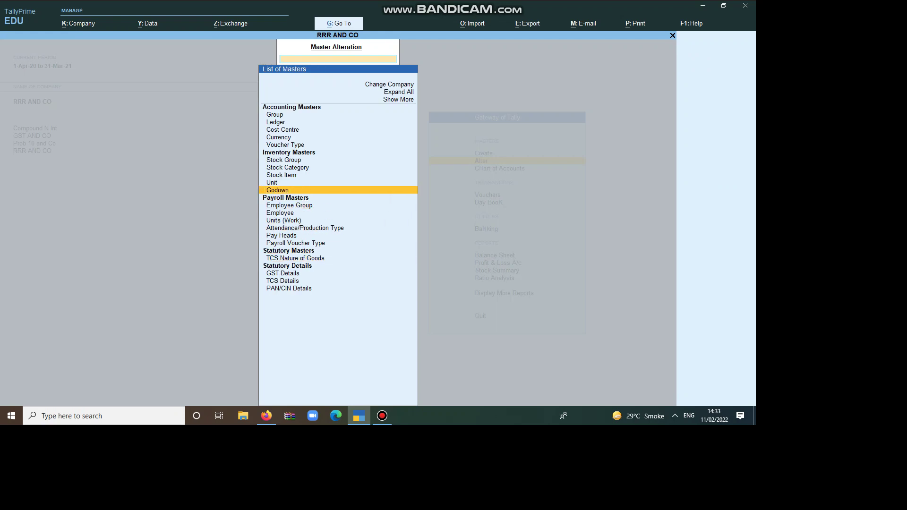
key("Up")
key("Up")
key("Return")
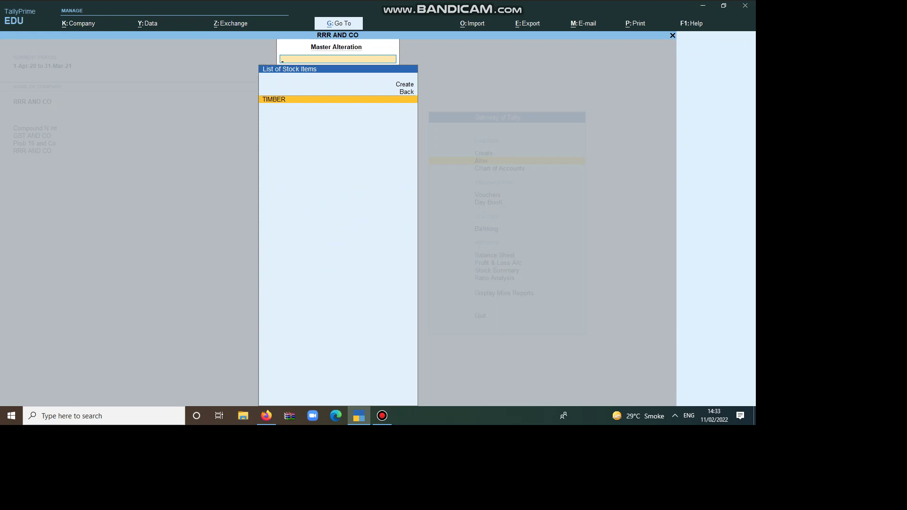
key("Return")
key("Return")
key("Return")
key("Return")
key("Return")
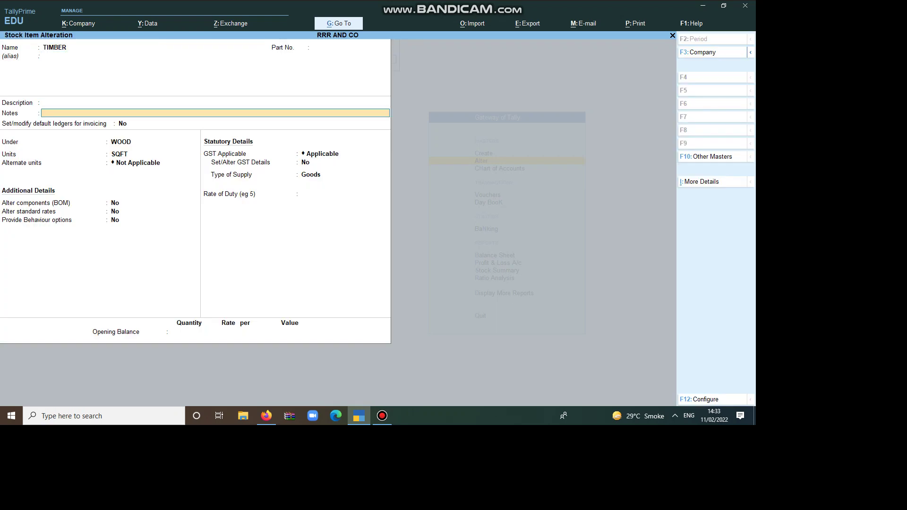
key("Return")
key("Return")
key("Return")
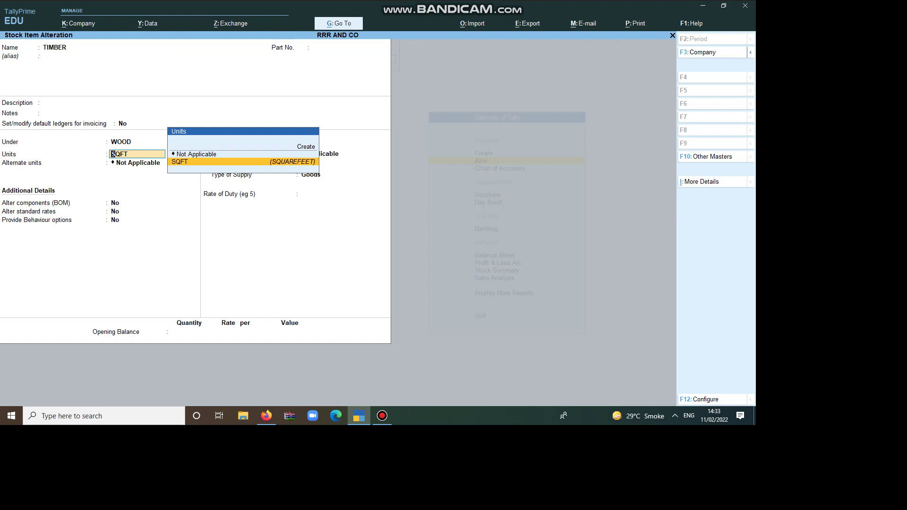
key("Return")
key("Return")
key("Return")
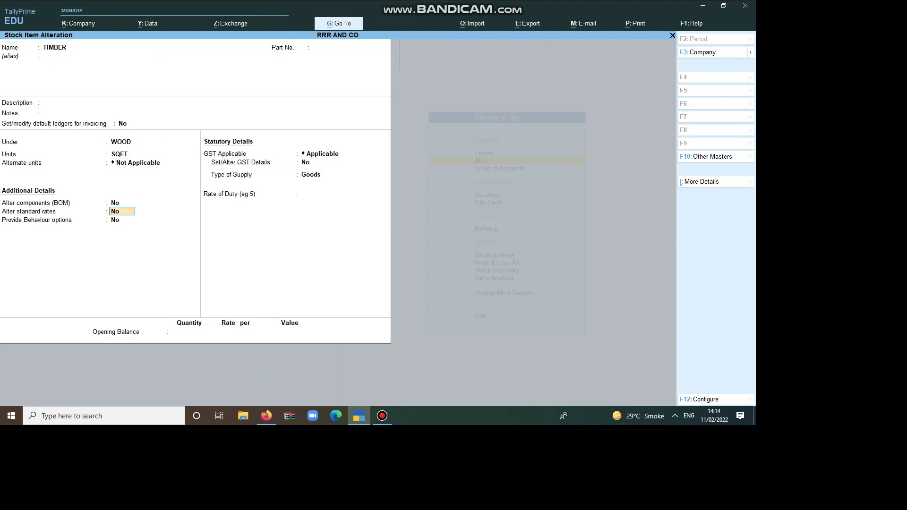
key("Return")
key("Return")
key("Return")
key("y")
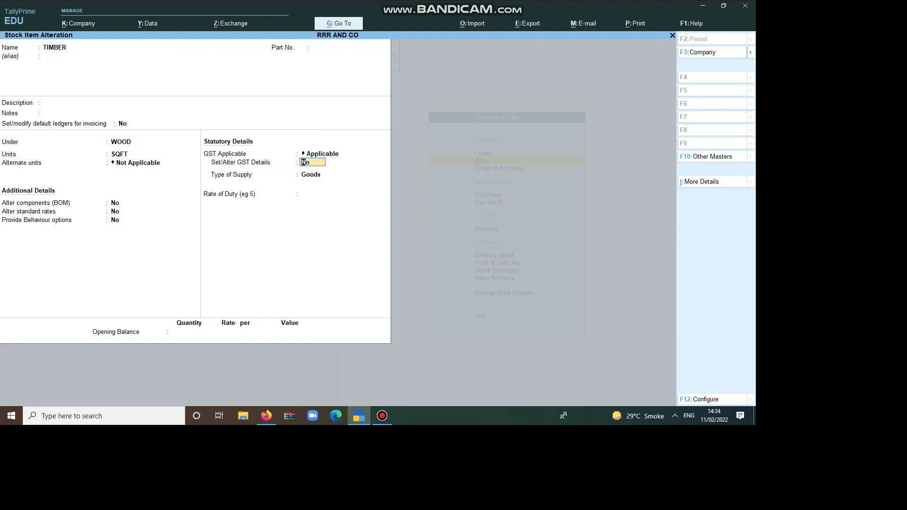
key("Return")
key("Return")
key("Return")
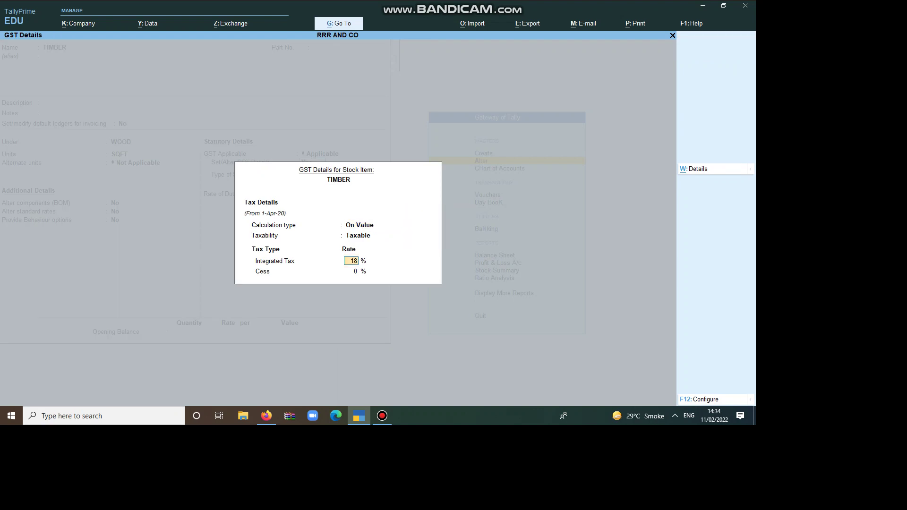
key("Return")
key("Return")
key("Return")
key("Return")
key("Return")
key("Return")
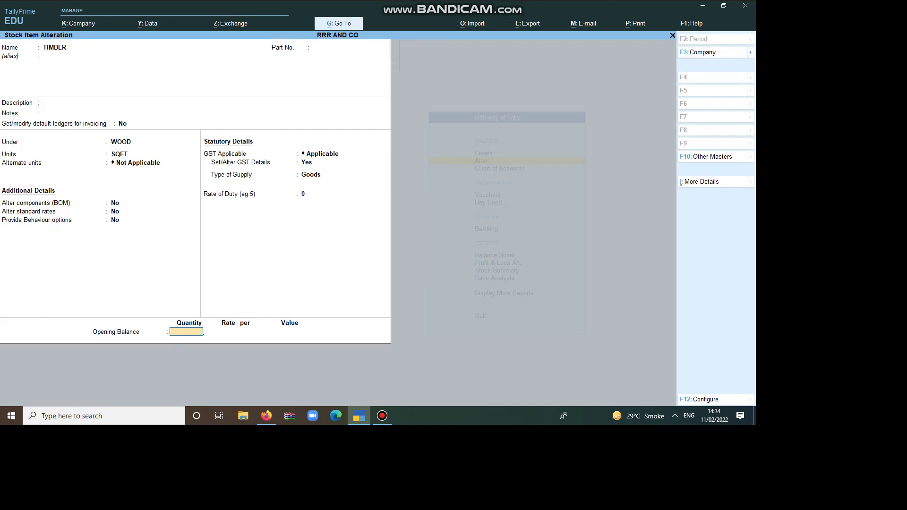
Set the TIMBER SALES ledger's GST to Sales Taxable at 18%, keeping timber TCS, and save.
key("Escape")
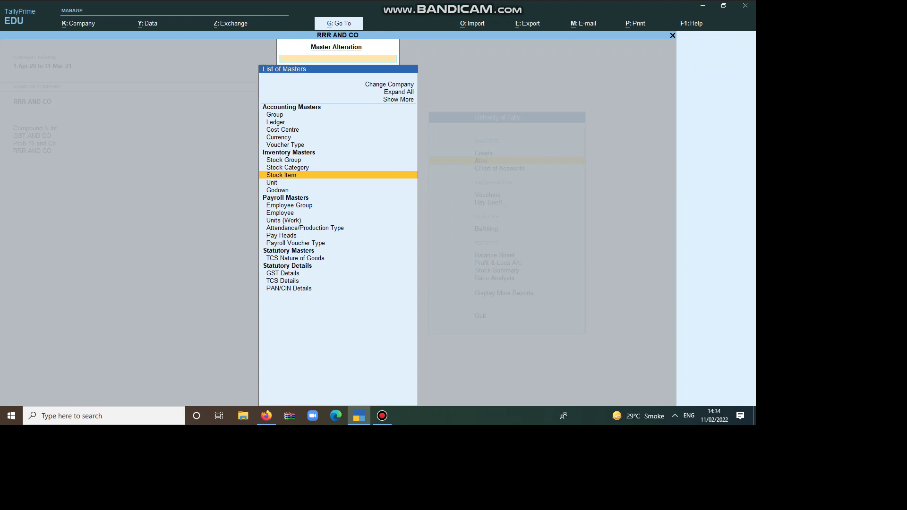
key("Up")
key("Up")
key("Up")
key("Up")
key("Up")
key("Up")
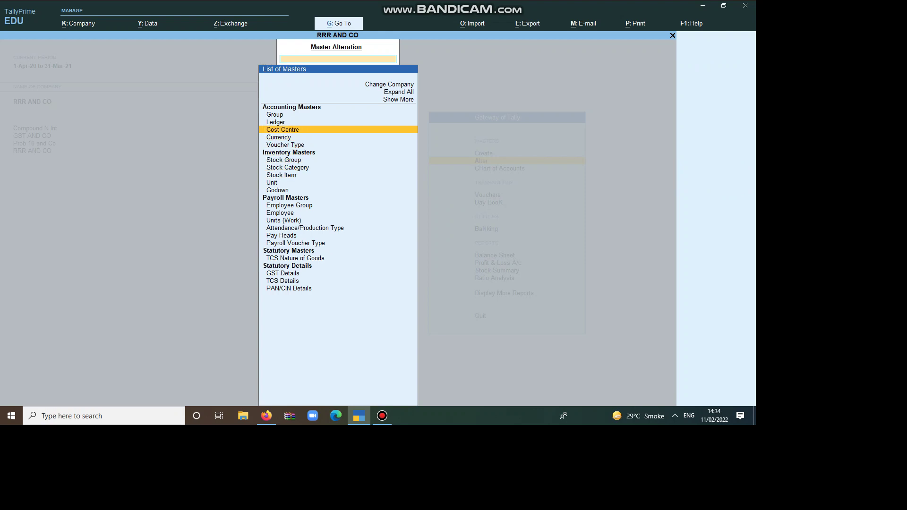
key("Return")
type("T")
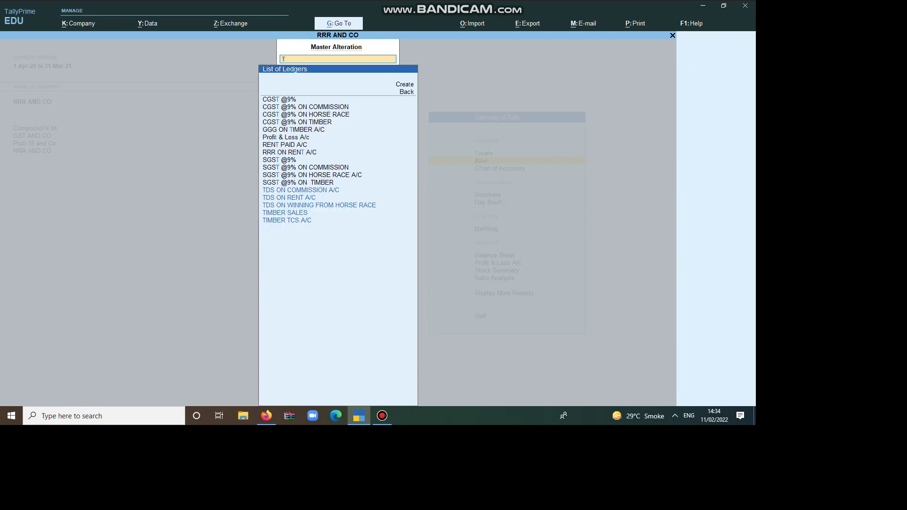
key("Down")
key("Down")
key("Down")
key("Return")
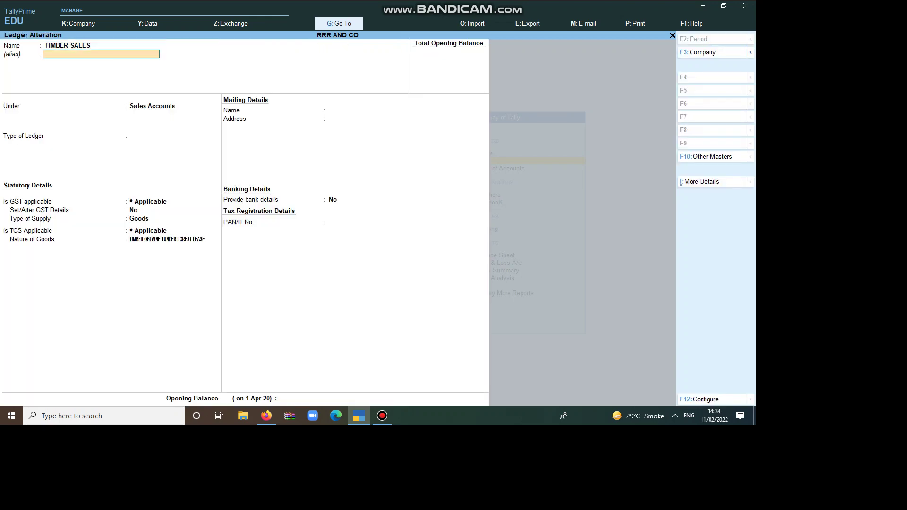
key("Return")
key("Return")
key("Return")
key("Return")
key("Return")
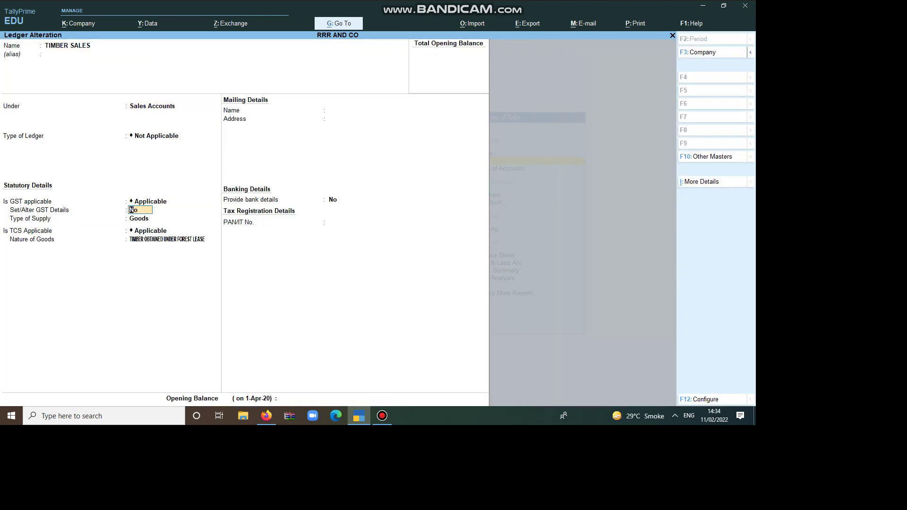
key("y")
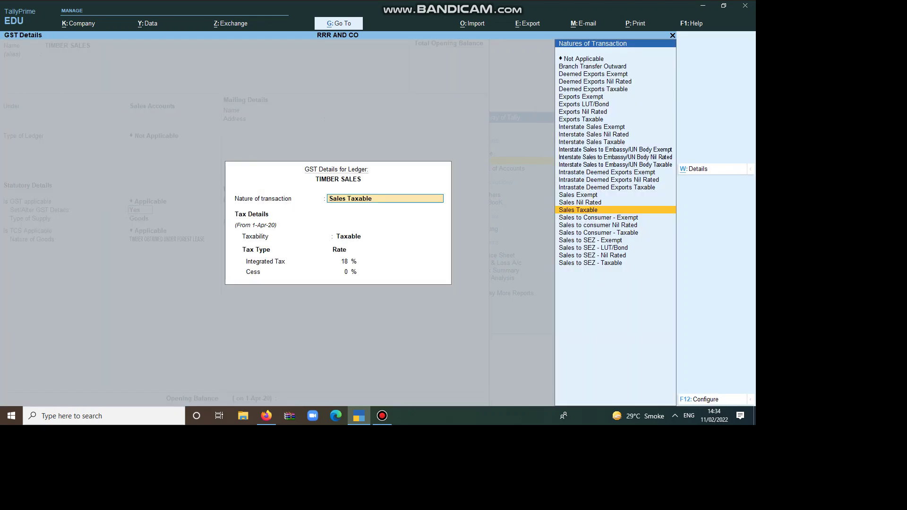
key("Return")
key("Return")
key("Return")
key("Return")
key("Return")
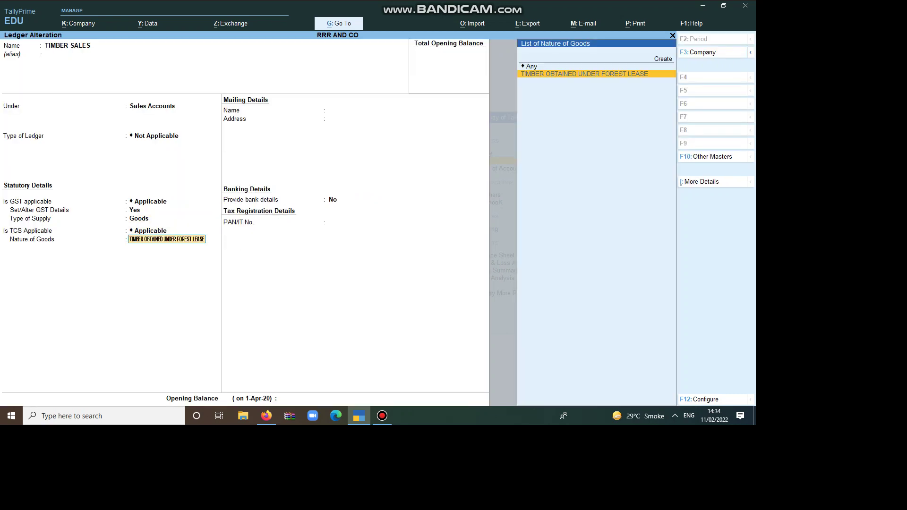
key("Return")
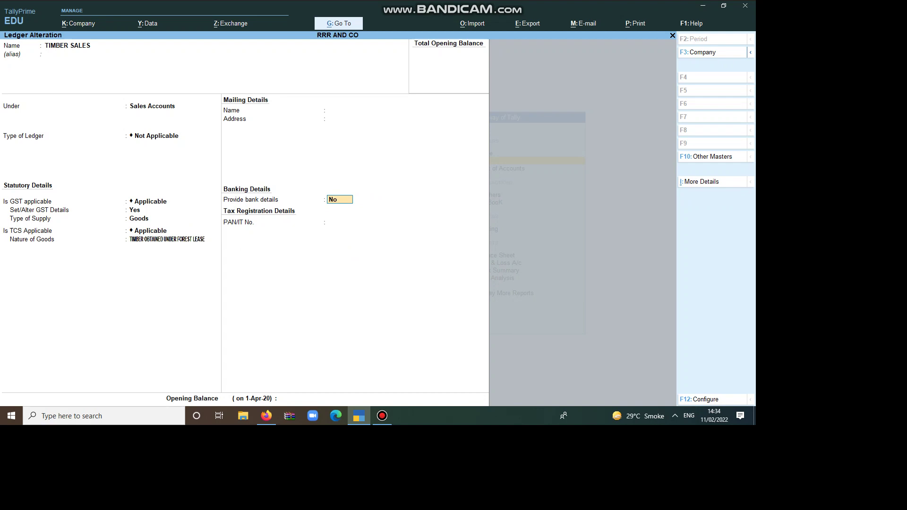
key("Return")
key("Return")
key("Return")
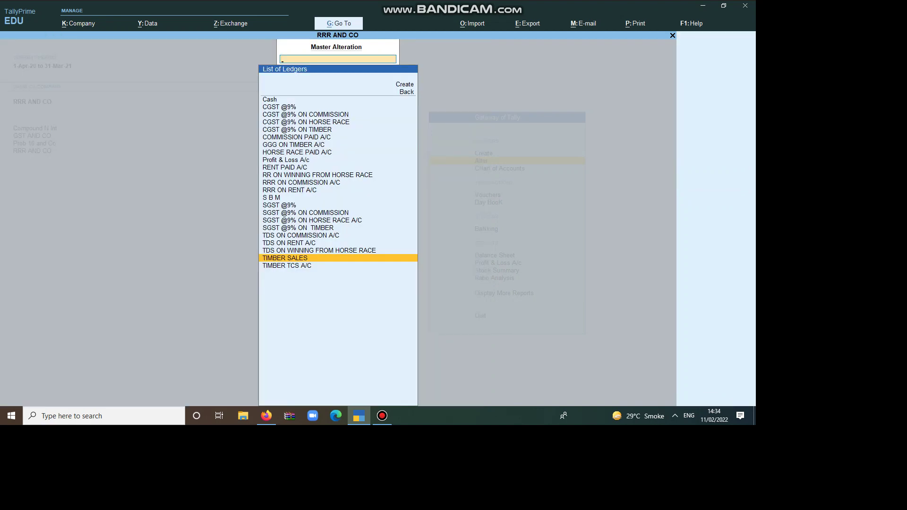
Select the GGG ON TIMBER A/C ledger in the list of ledgers.
key("Up")
key("Up")
key("Up")
key("Up")
key("Up")
key("Up")
key("Up")
key("Up")
key("Up")
key("Up")
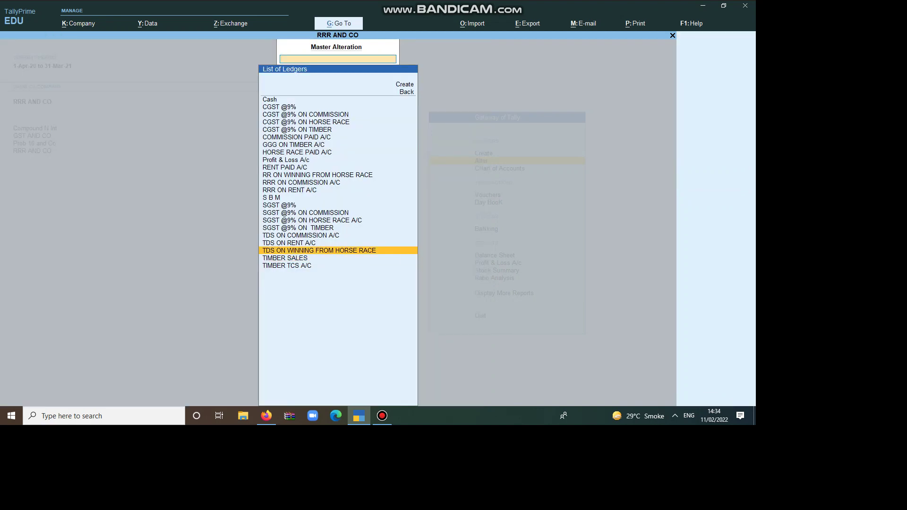
key("Up")
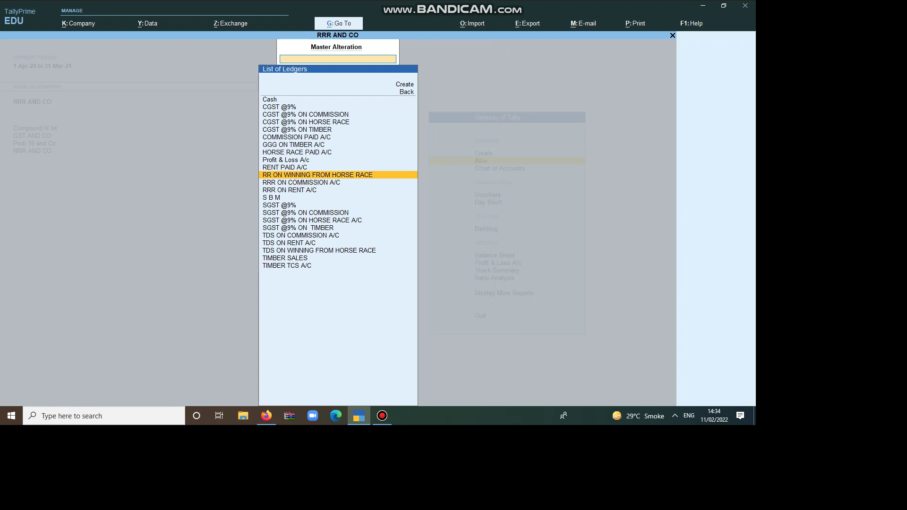
key("Down")
key("Down")
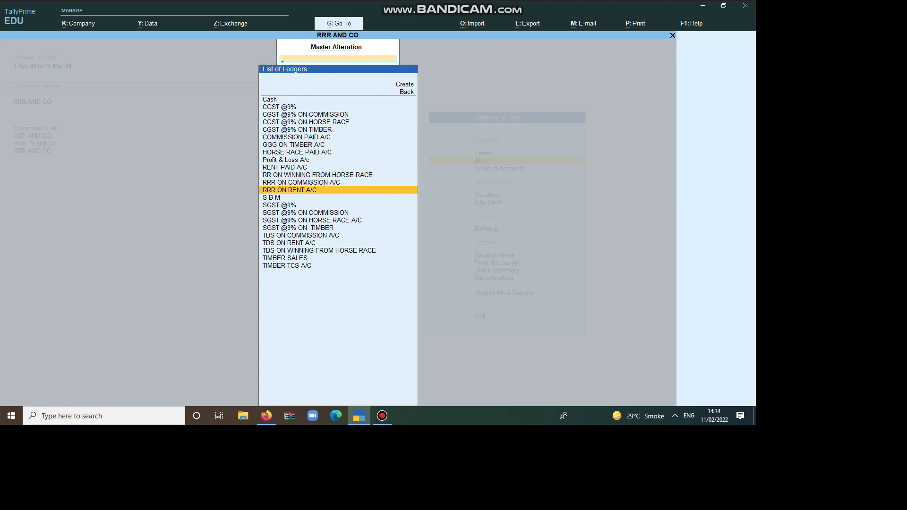
key("Up")
key("Up")
key("Up")
key("Up")
key("Up")
key("Up")
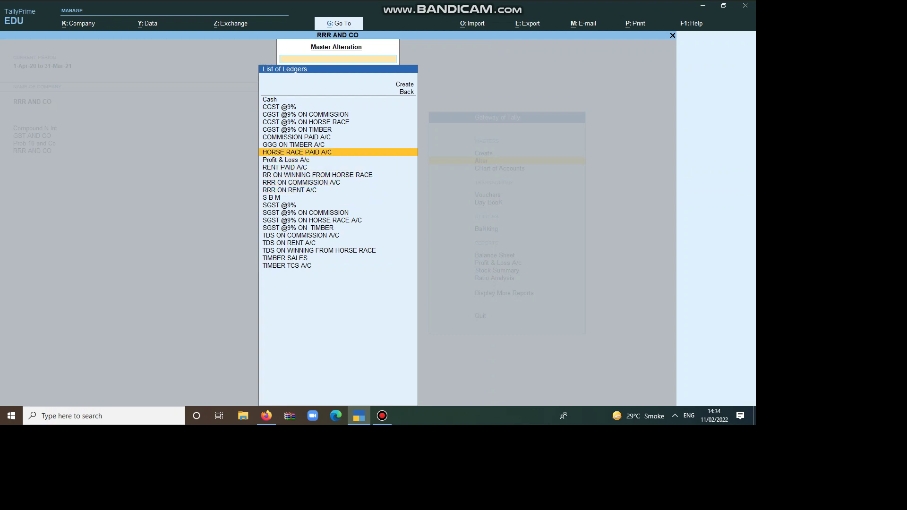
Save GGG ON TIMBER A/C under Sundry Creditors with TCS applicable for a Company - Resident buyer.
key("Return")
key("Return")
key("Return")
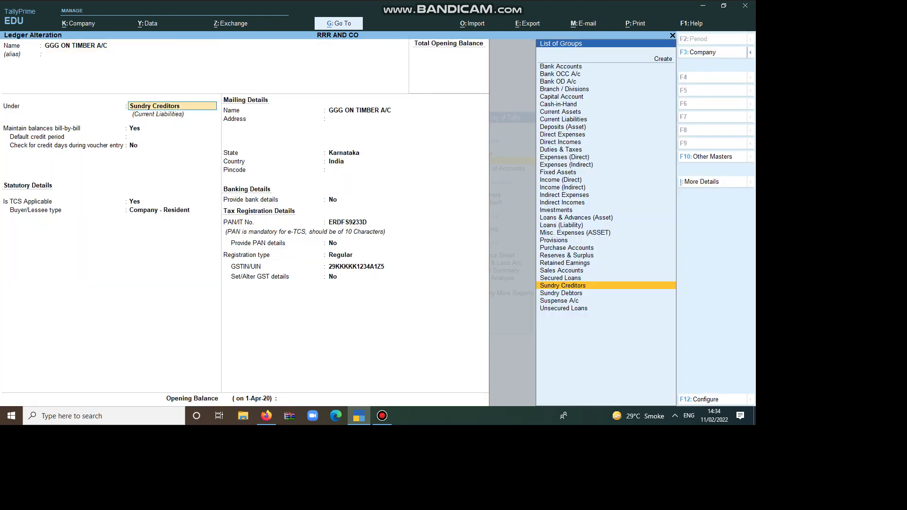
key("Return")
key("n")
key("Return")
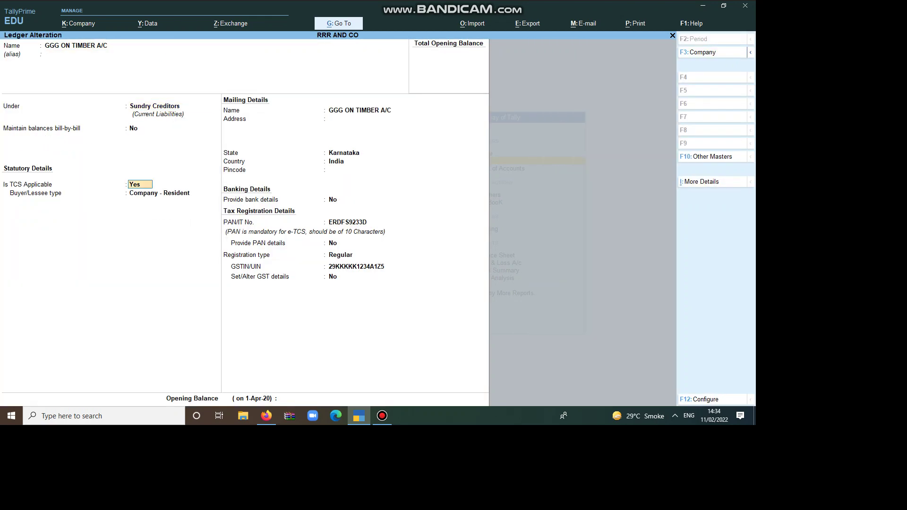
key("Return")
key("Return")
key("Return")
key("Return")
key("Return")
key("Return")
key("Return")
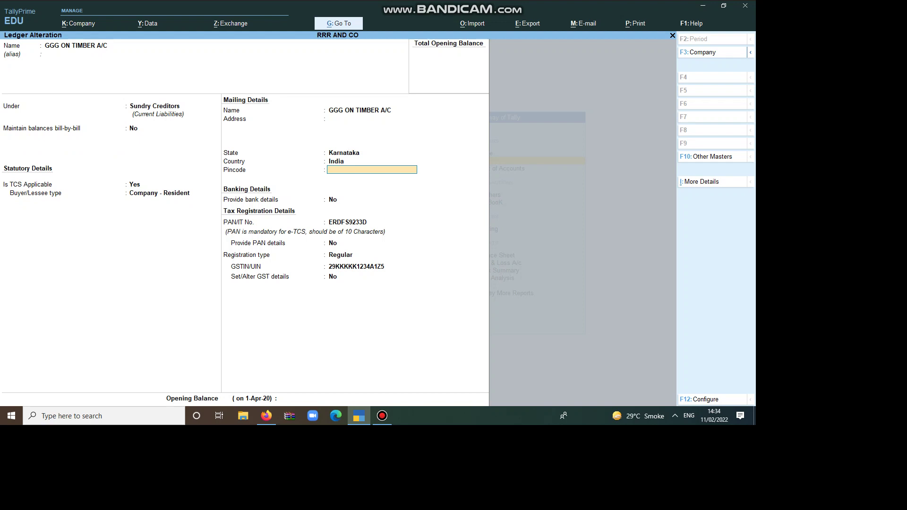
key("Return")
key("Return")
key("Return")
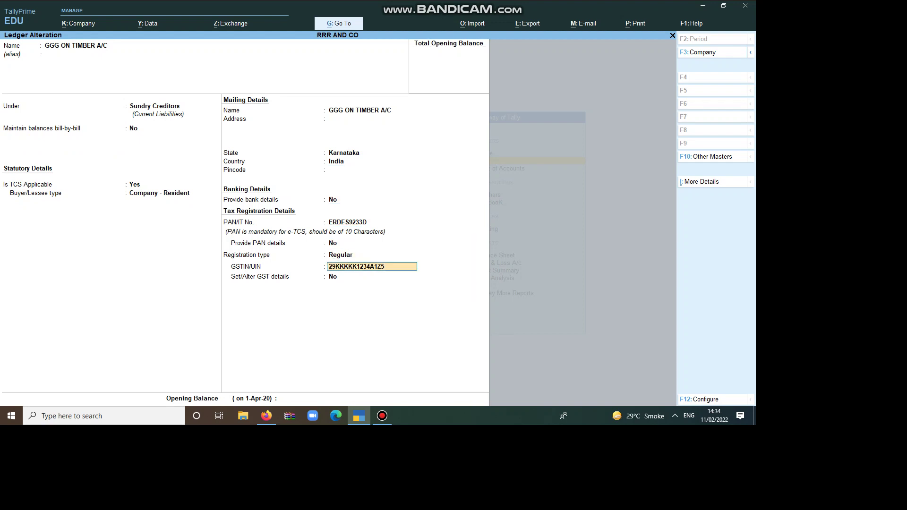
key("Return")
key("Return")
key("Return")
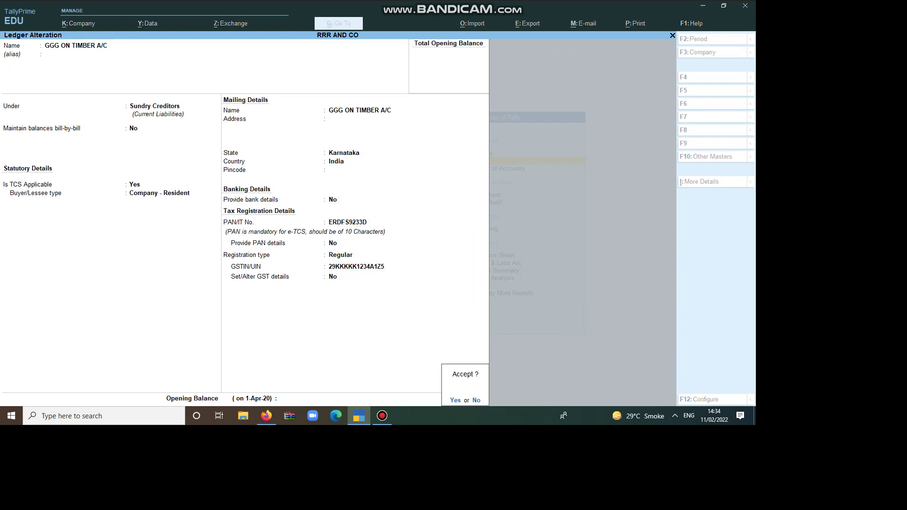
key("Return")
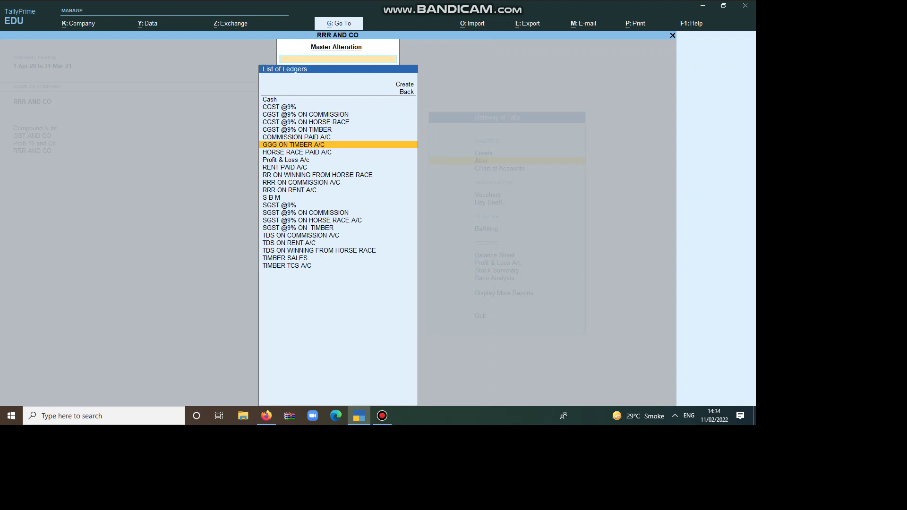
Open the TIMBER TCS A/C duties ledger and review its fields.
key("Down")
key("Down")
key("Down")
key("Down")
key("Down")
key("Down")
key("Down")
key("Down")
key("Down")
key("Down")
key("Down")
key("Down")
key("Down")
key("Down")
key("Down")
key("Down")
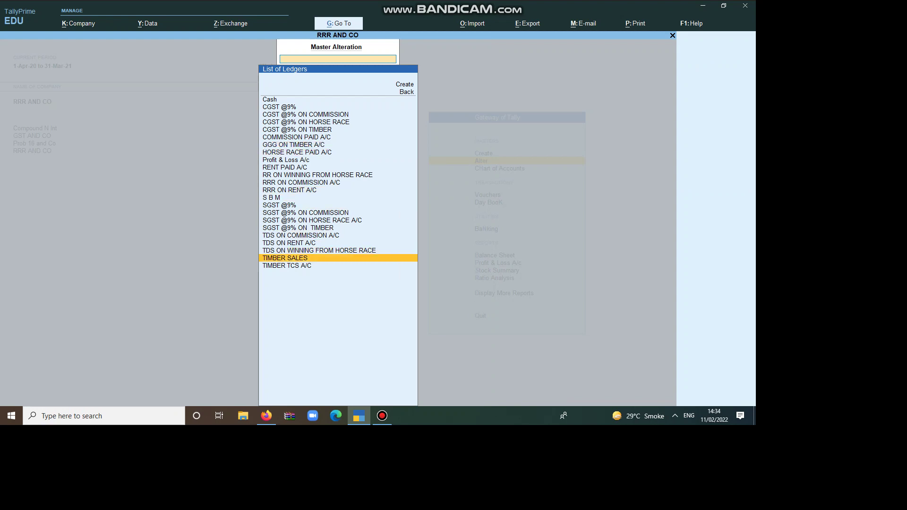
key("Return")
key("Return")
key("Return")
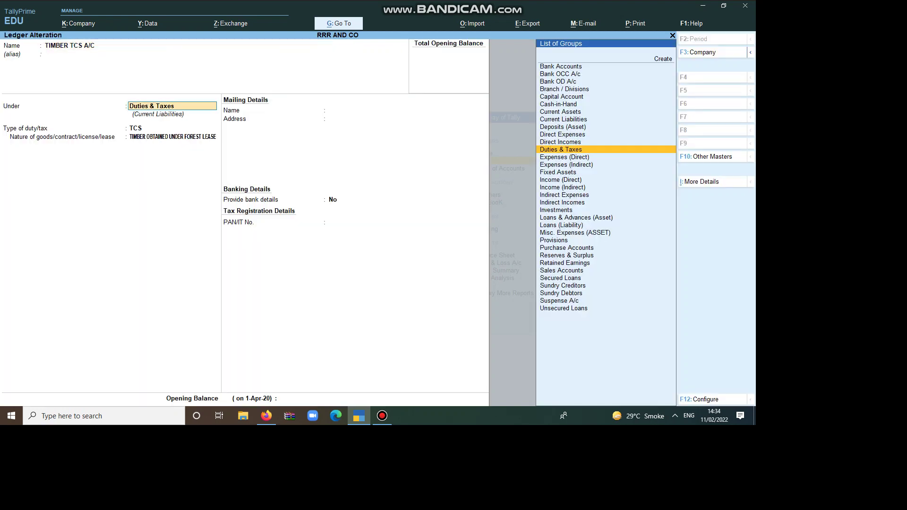
key("Return")
key("Return")
key("Return")
key("Return")
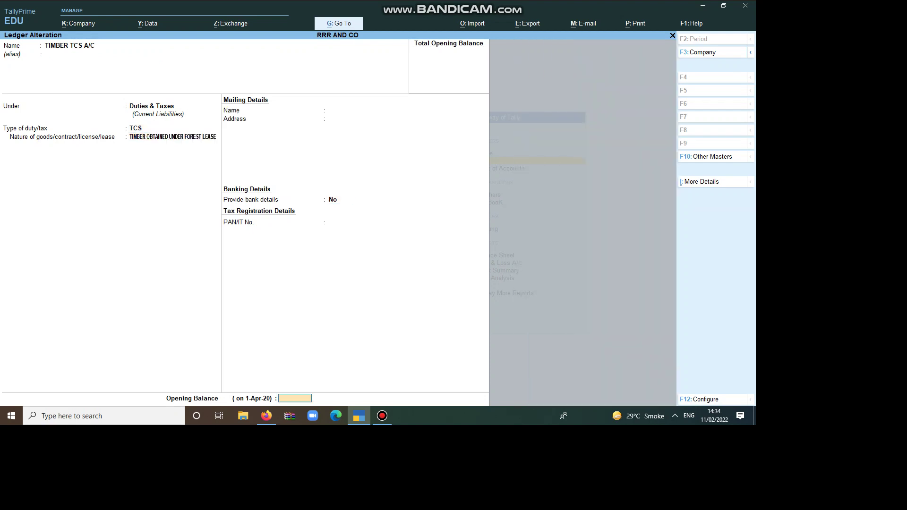
key("Return")
key("Return")
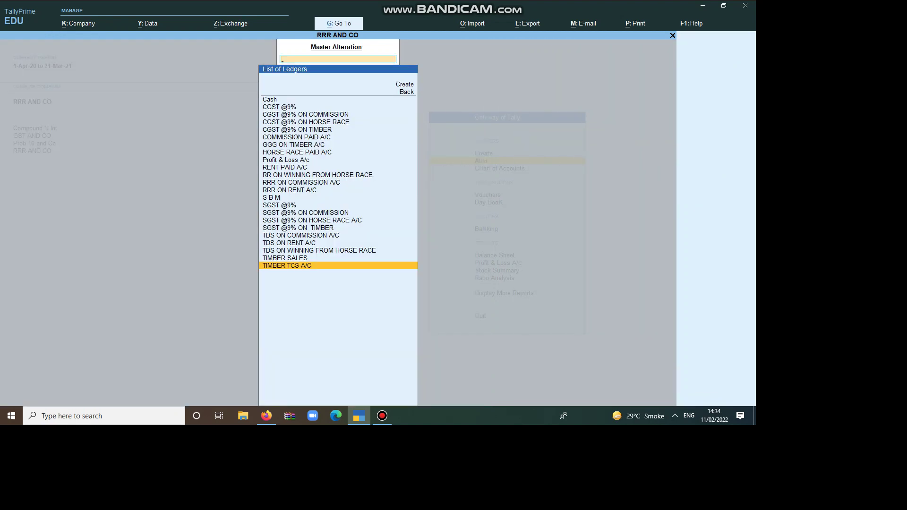
Review CGST @9% ON TIMBER as GST Central Tax at 9% with timber nature of goods.
type("C")
key("Down")
key("Down")
key("Down")
key("Down")
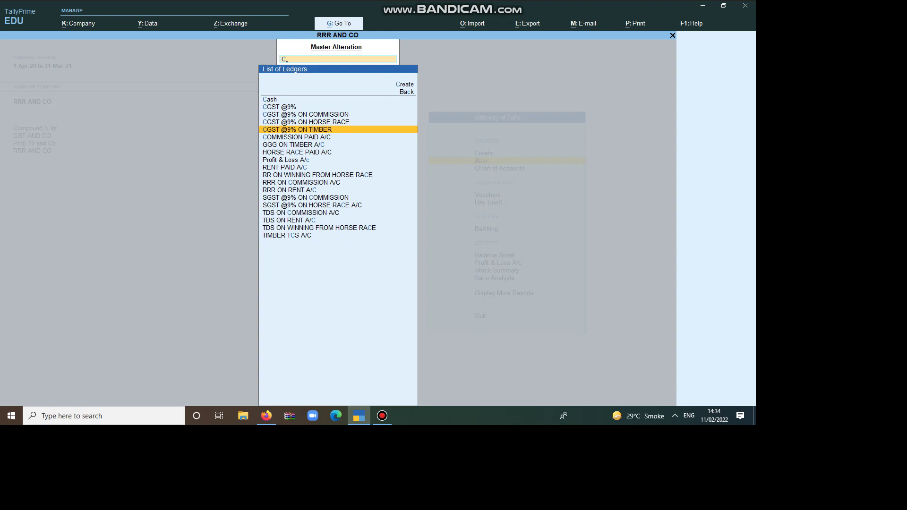
key("Return")
key("Return")
key("Return")
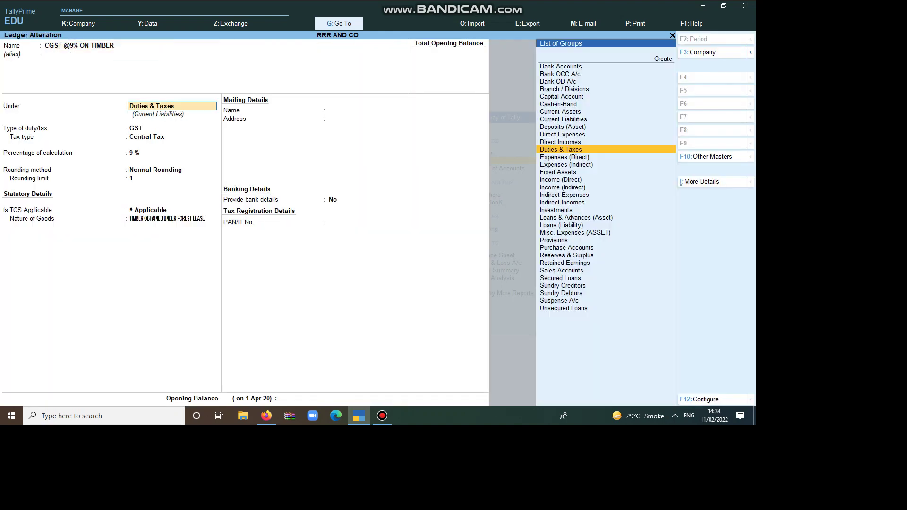
key("Return")
key("Return")
key("Return")
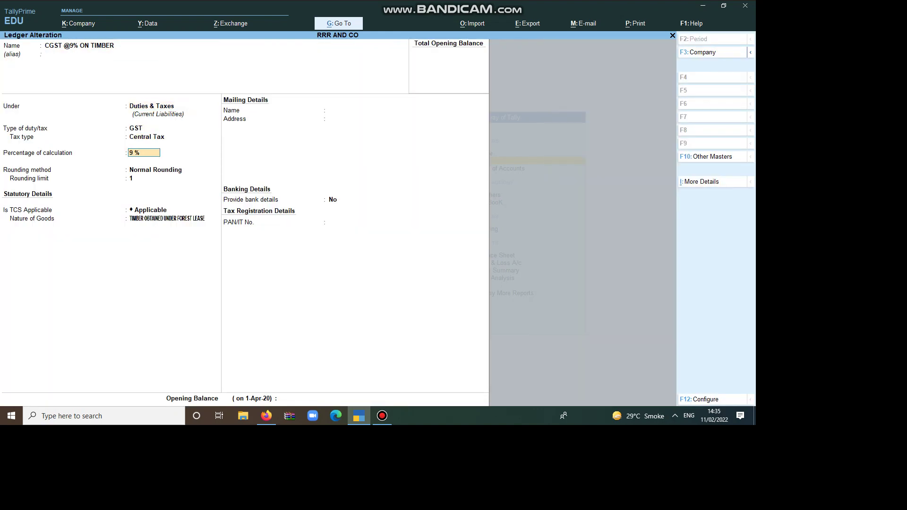
key("Return")
key("Return")
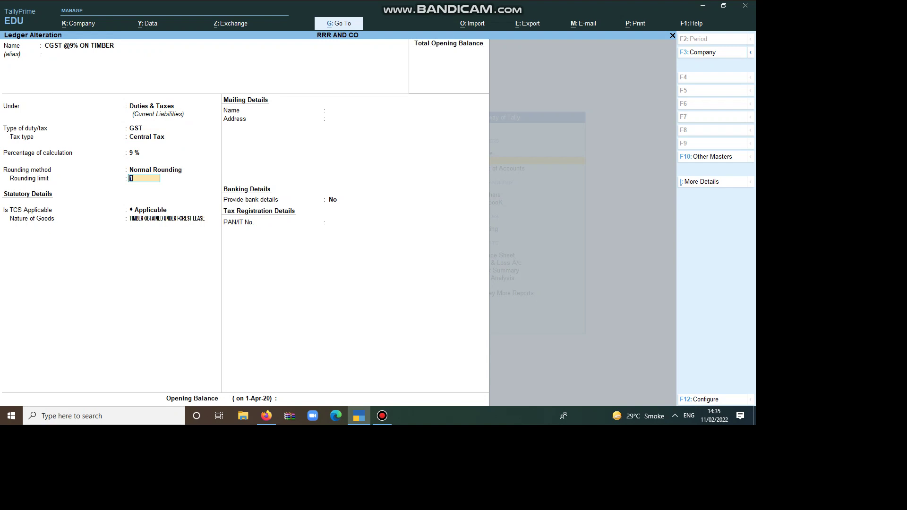
key("Return")
key("Return")
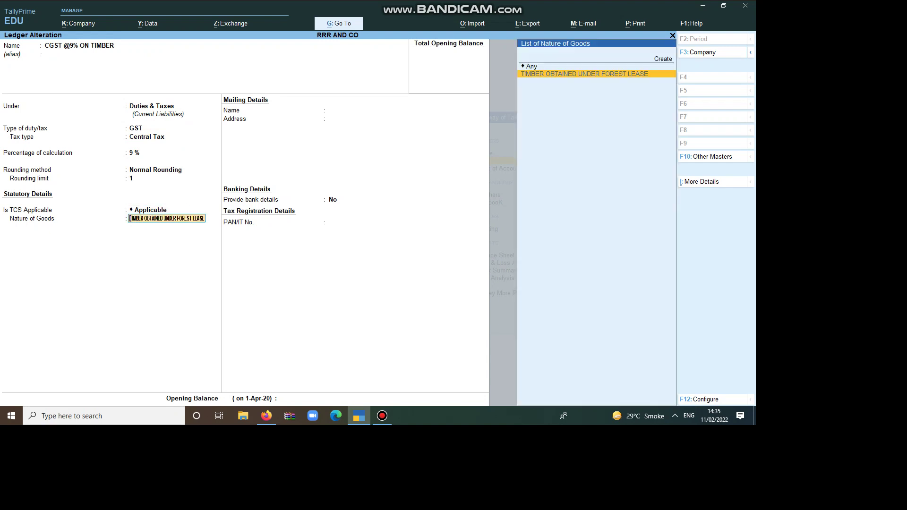
key("Return")
key("Return")
key("Return")
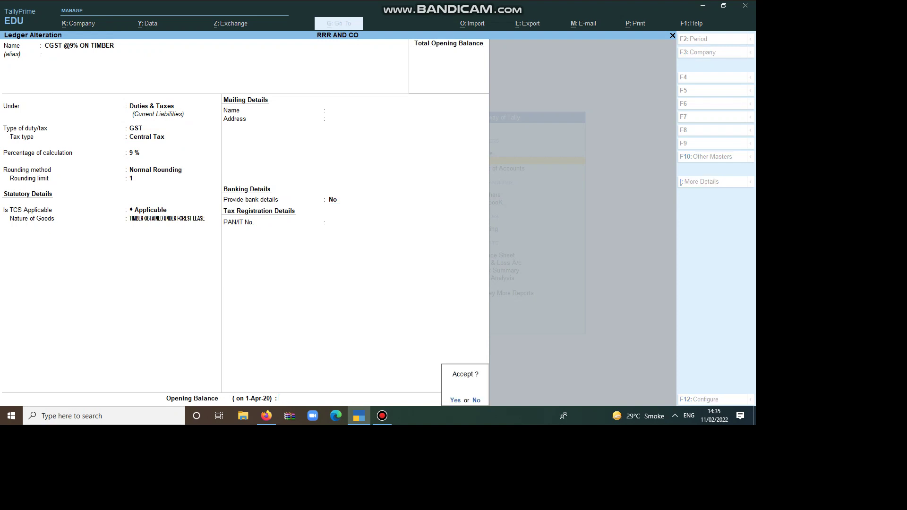
Save the CGST ledger and review SGST @9% ON TIMBER through to its opening balance.
key("Return")
type("S")
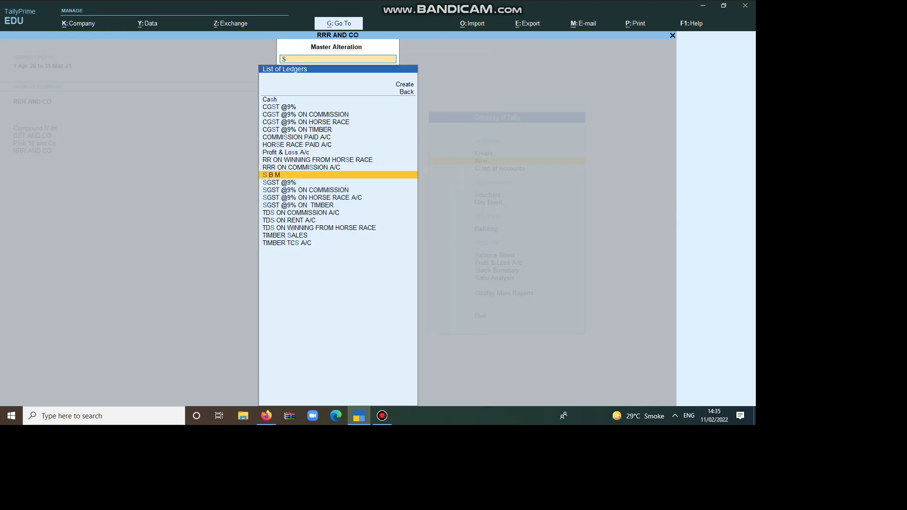
key("Down")
key("Down")
key("Down")
key("Down")
key("Return")
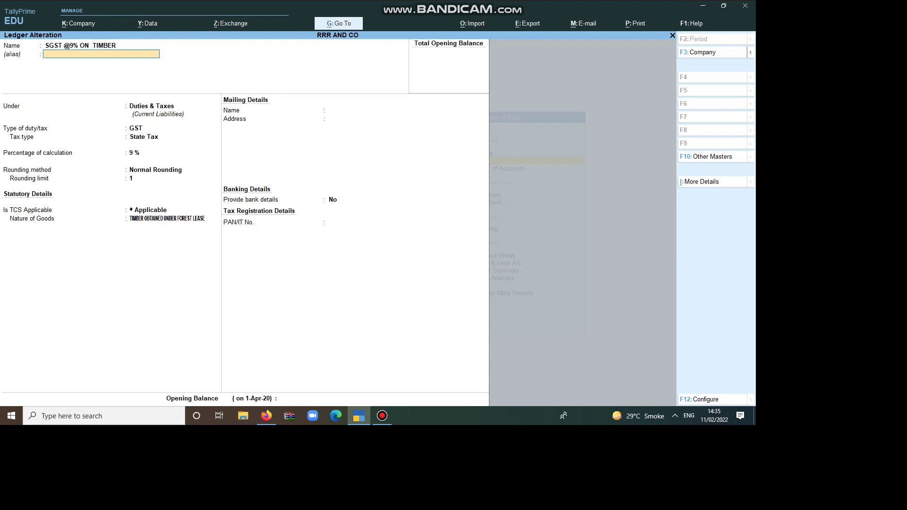
key("Return")
key("Return")
key("Return")
key("Return")
key("Return")
key("Return")
key("Return")
key("Return")
key("Return")
key("Return")
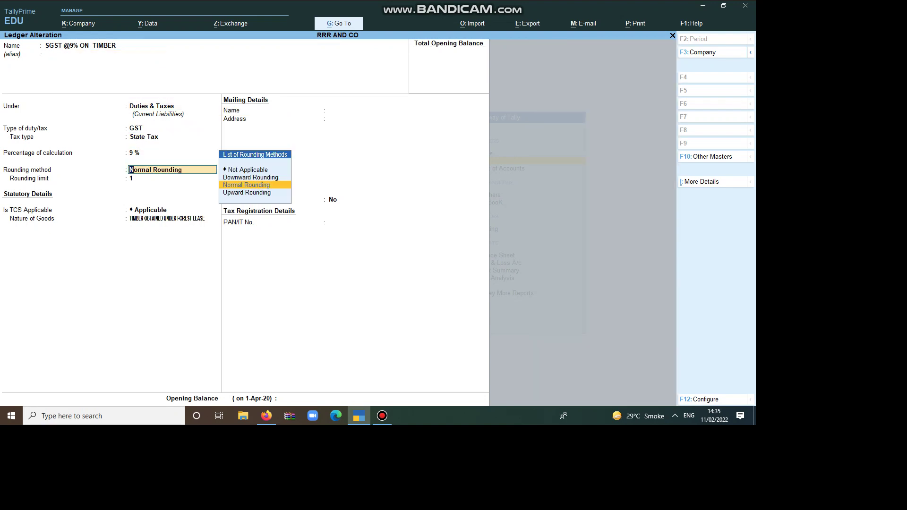
key("Return")
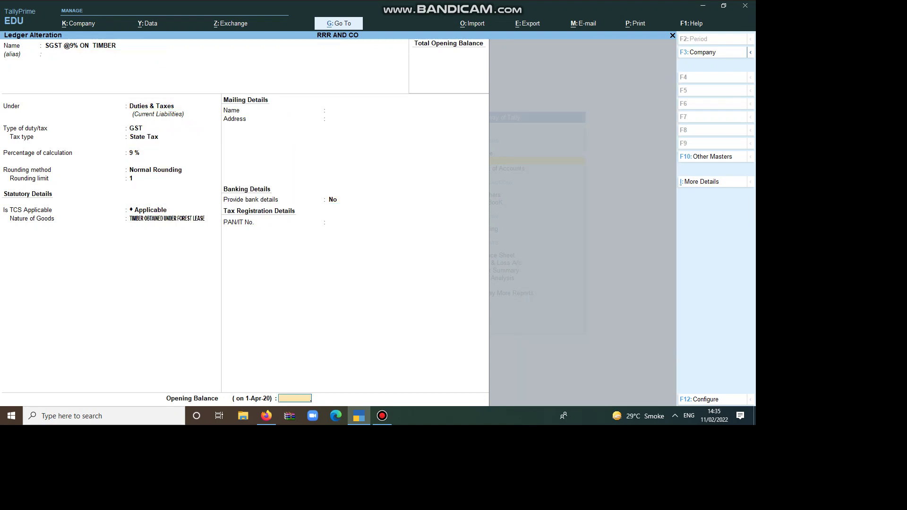
key("Return")
key("Return")
Save the SGST ledger and start a sales voucher with party GGG ON TIMBER A/C.
key("Escape")
key("Escape")
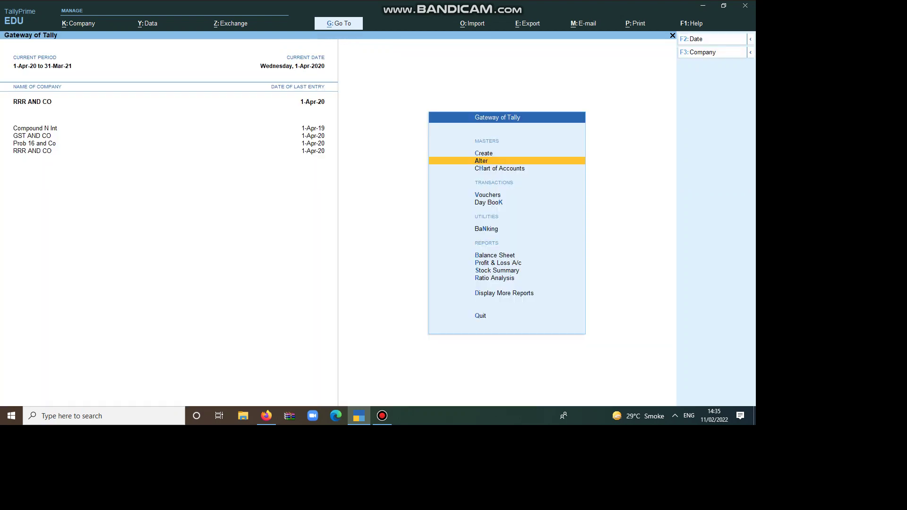
key("Down")
key("Down")
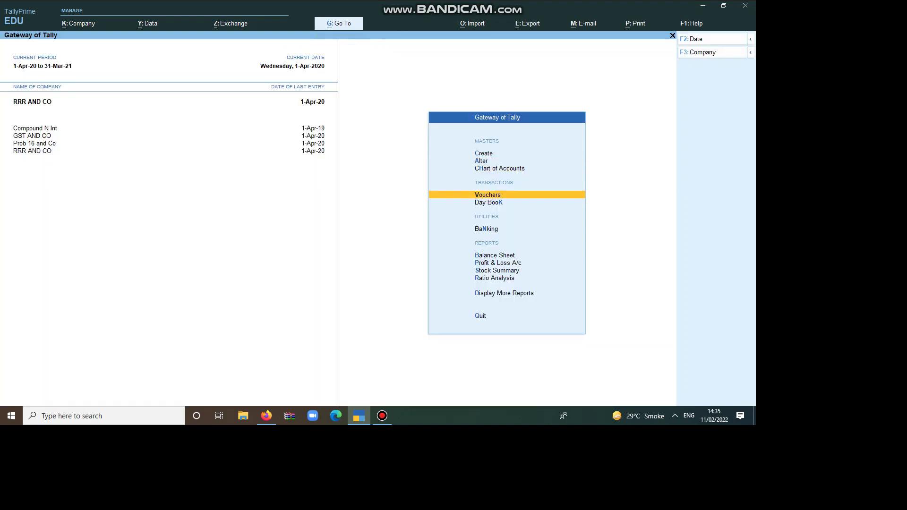
key("Return")
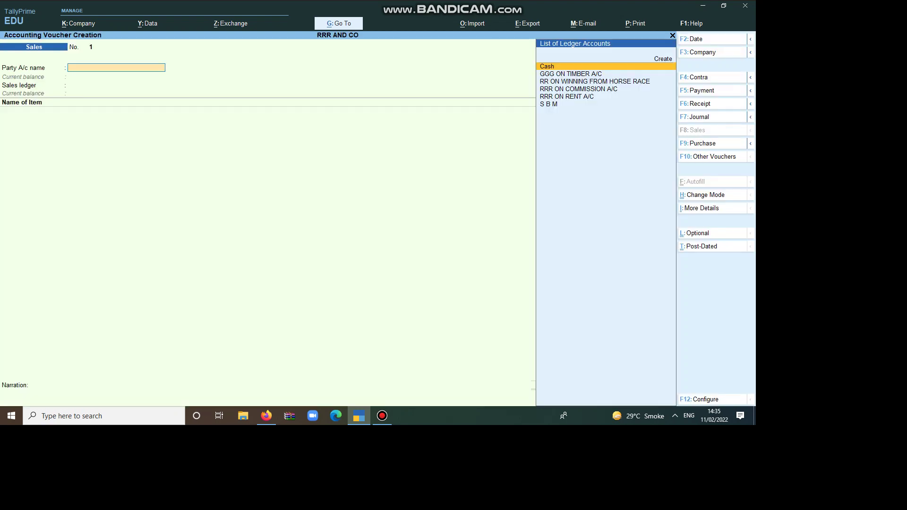
type("G")
key("Return")
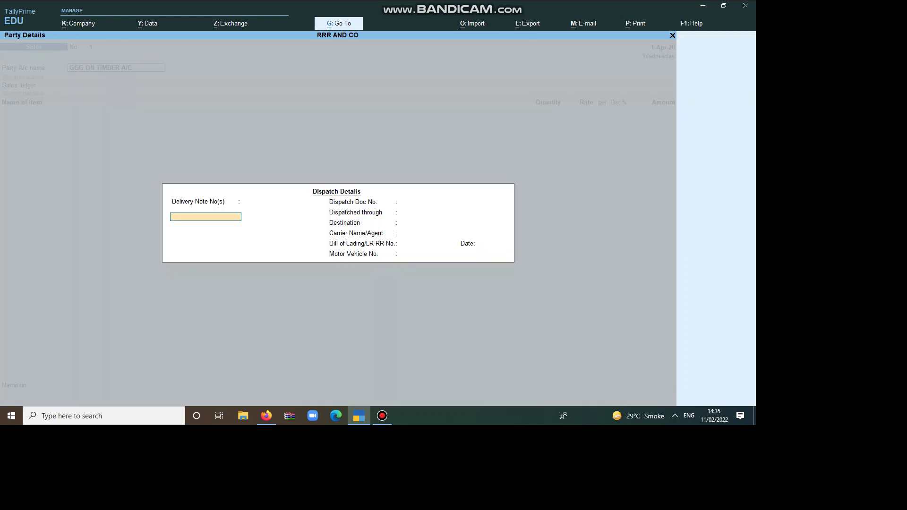
Skip dispatch and party details and classify the voucher as Sales Taxable.
key("Return")
key("Return")
key("Return")
key("Return")
key("Return")
key("Return")
key("Return")
key("Return")
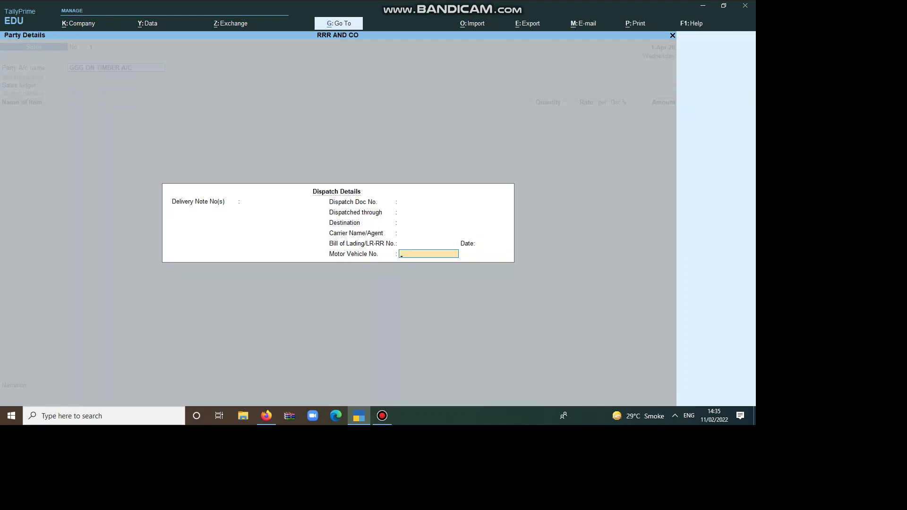
key("Return")
key("Return")
key("Return")
key("Return")
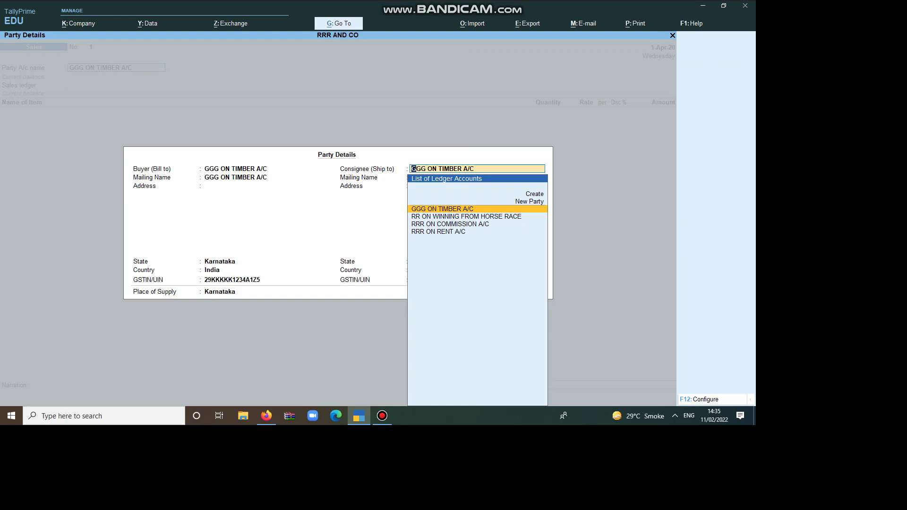
key("Return")
key("Return")
key("Return")
key("Return")
key("Return")
key("Return")
key("Return")
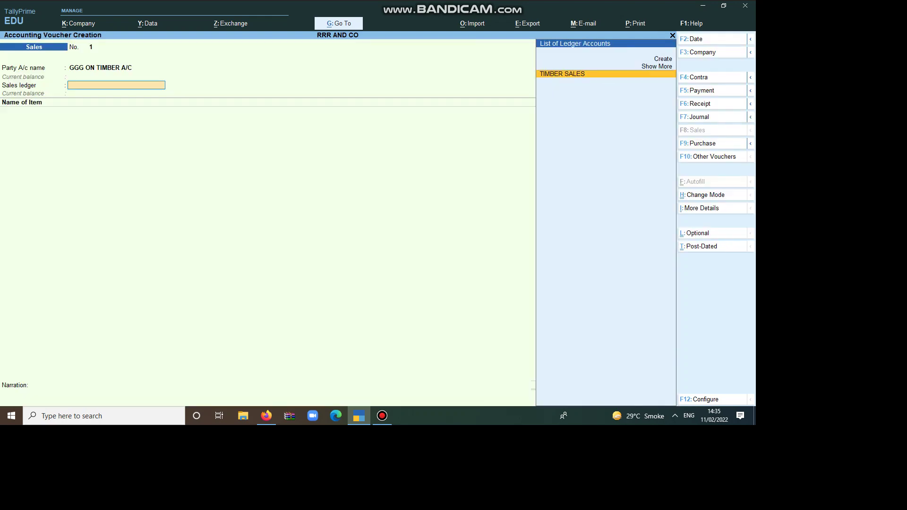
key("Return")
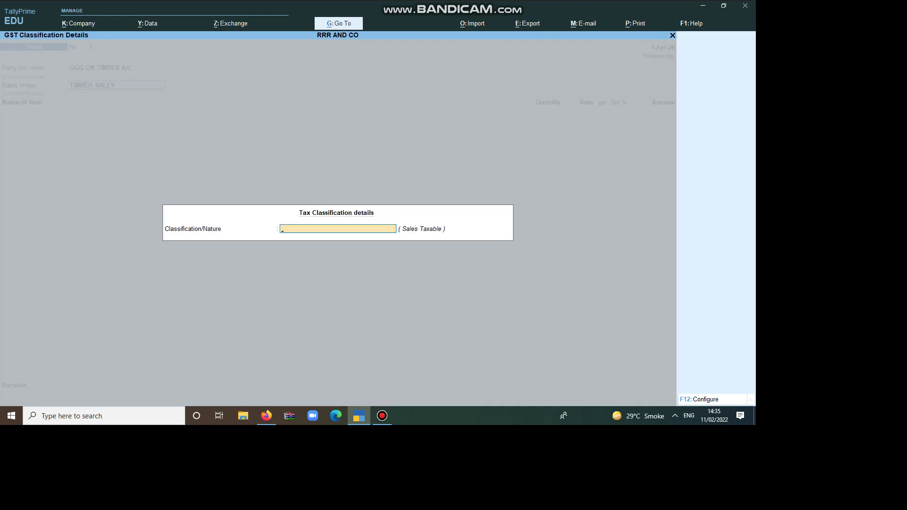
type("S")
key("Down")
key("Down")
key("Down")
key("Down")
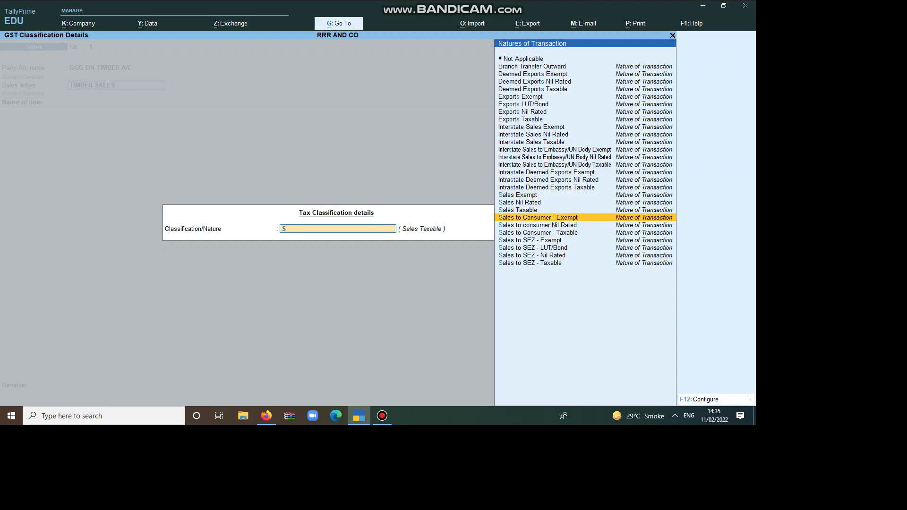
key("Up")
key("Return")
Add 10 SQFT of TIMBER at a rate of 2,500 to the sales voucher.
type("T")
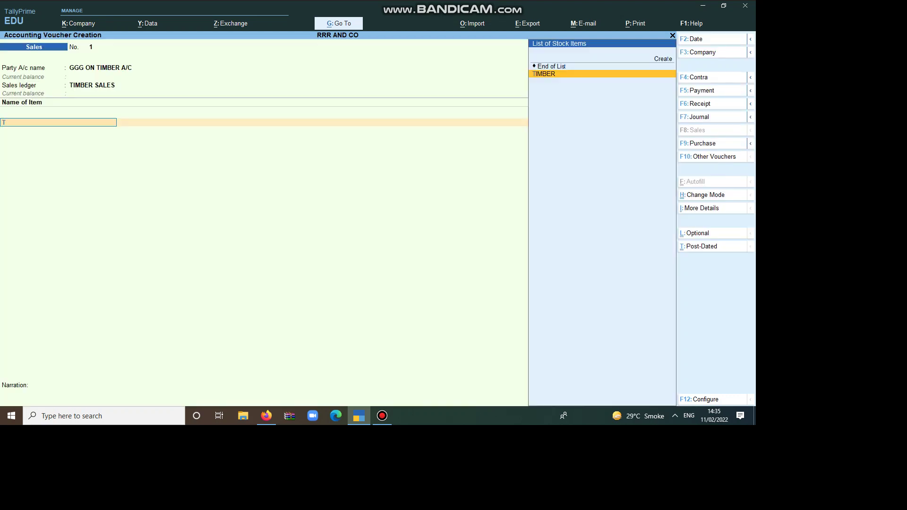
key("Return")
key("Return")
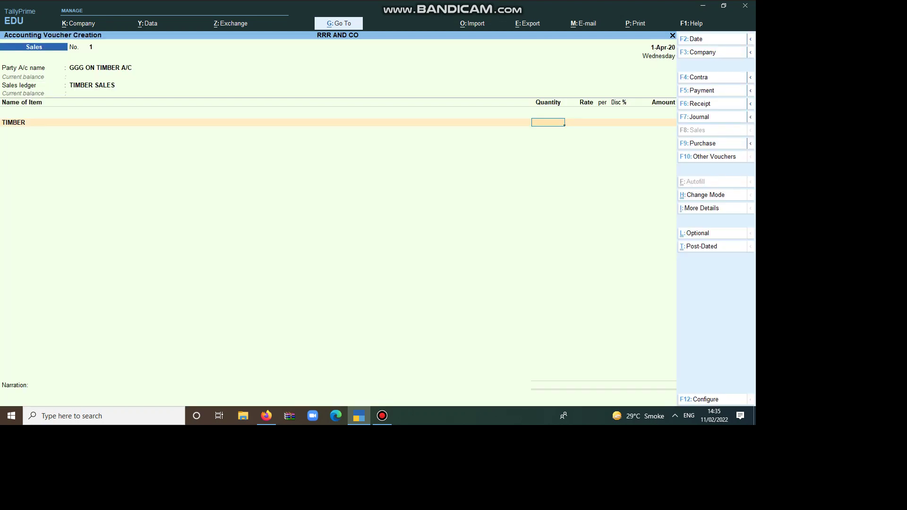
type("10")
key("Return")
key("Return")
type("2,5")
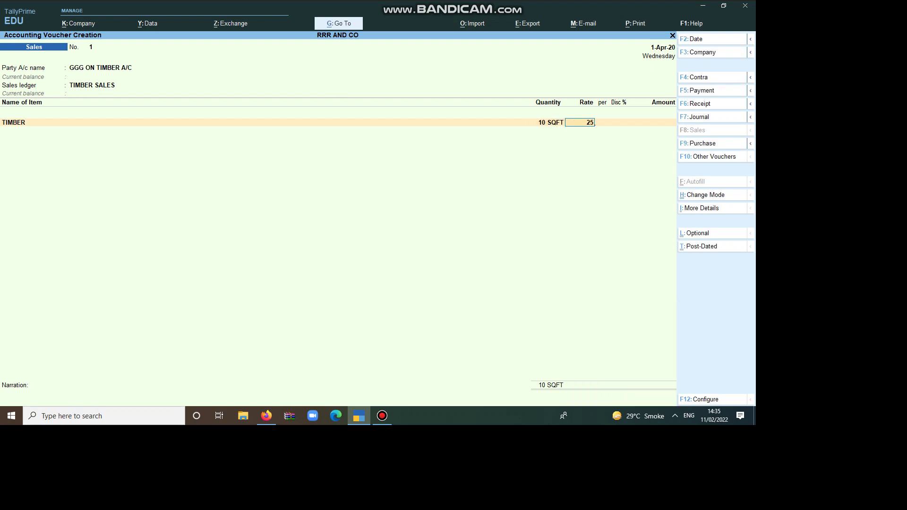
type("00")
key("Return")
key("Return")
key("Return")
key("Return")
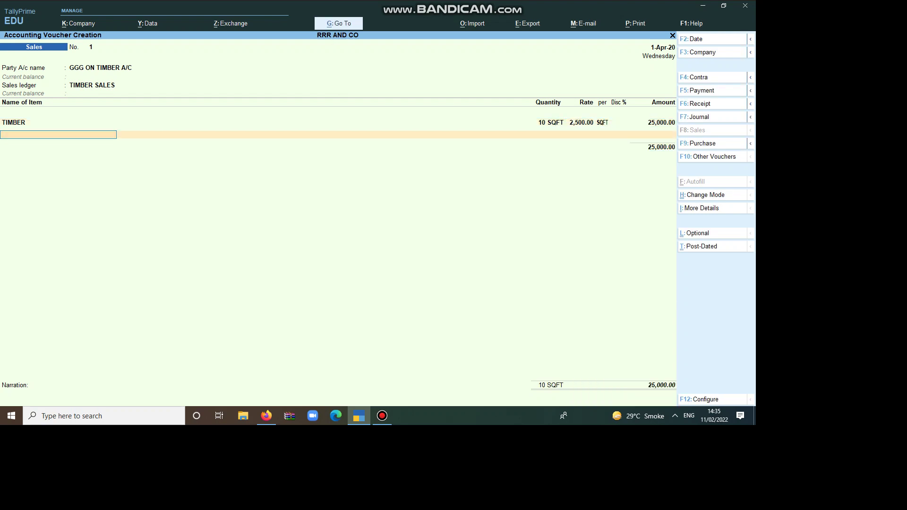
Add CGST and SGST @9% ON TIMBER at 2,250 each and TIMBER TCS A/C at 126.00.
key("Return")
type("C")
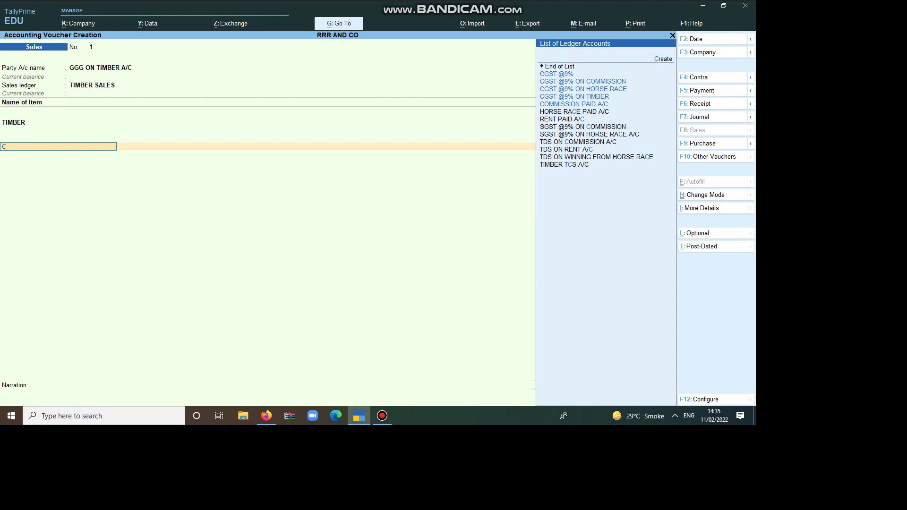
key("Down")
key("Down")
key("Down")
key("Return")
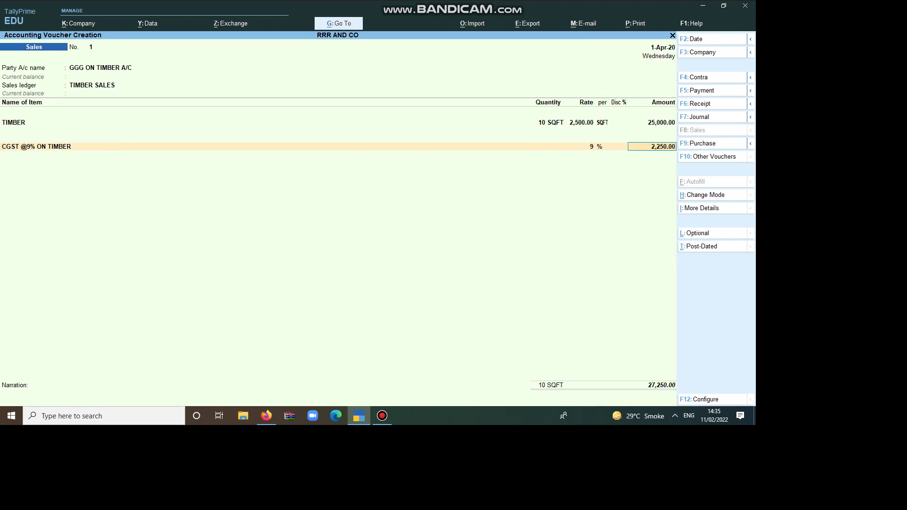
key("Return")
type("S")
key("Down")
key("Down")
key("Down")
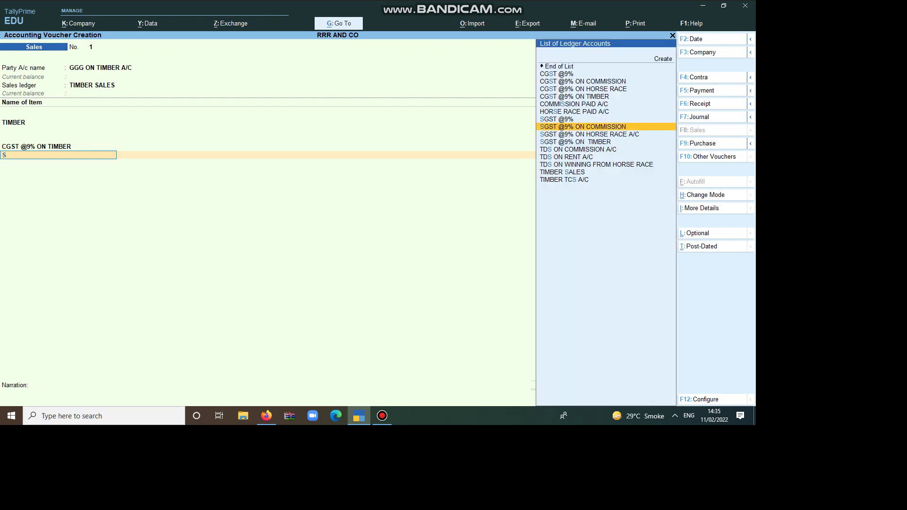
key("Return")
key("Return")
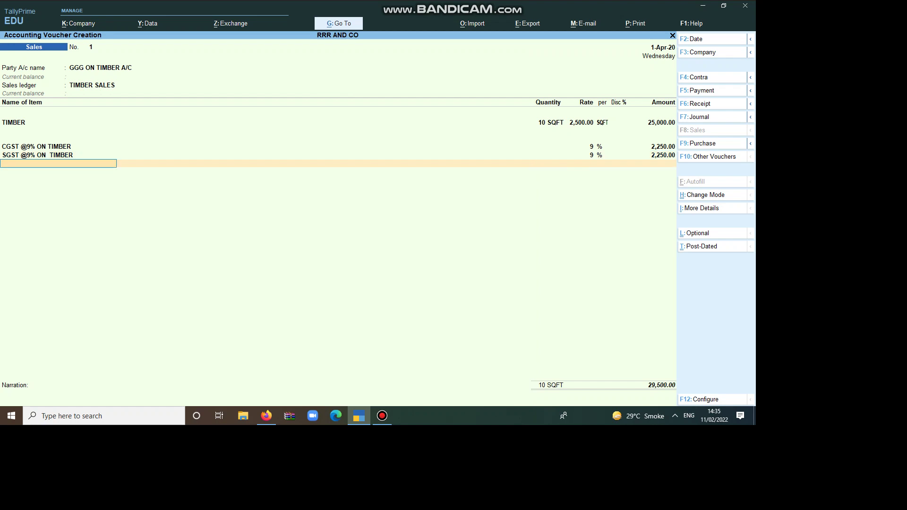
type("T")
key("Down")
key("Down")
key("Down")
key("Down")
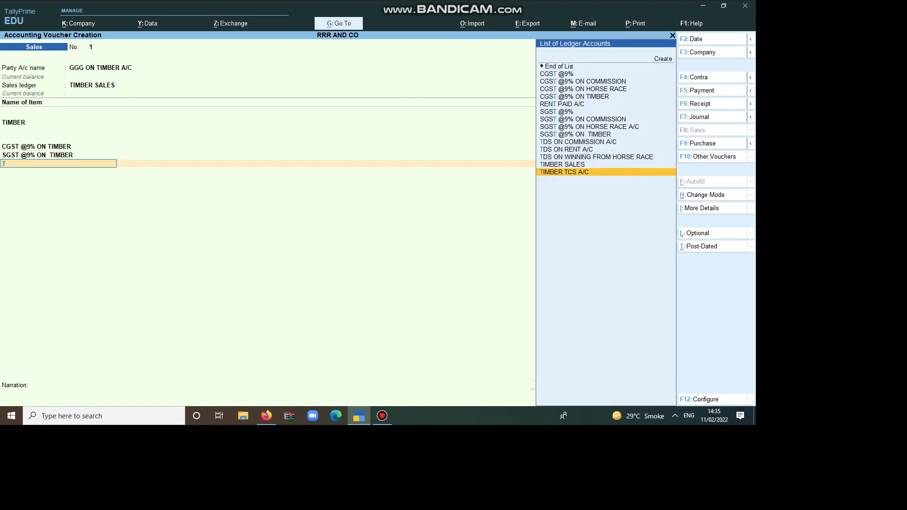
key("Return")
key("Return")
key("Return")
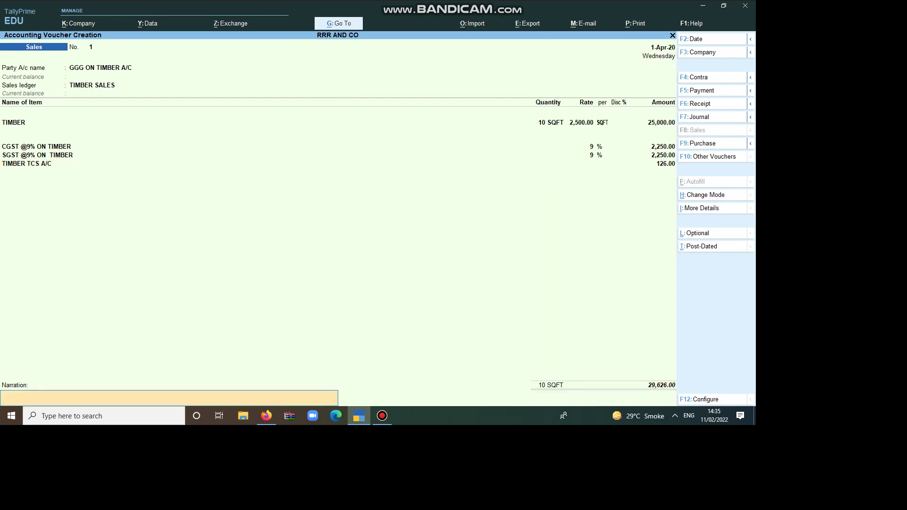
Save the sales voucher and start a receipt voucher with Cash as the account.
key("Return")
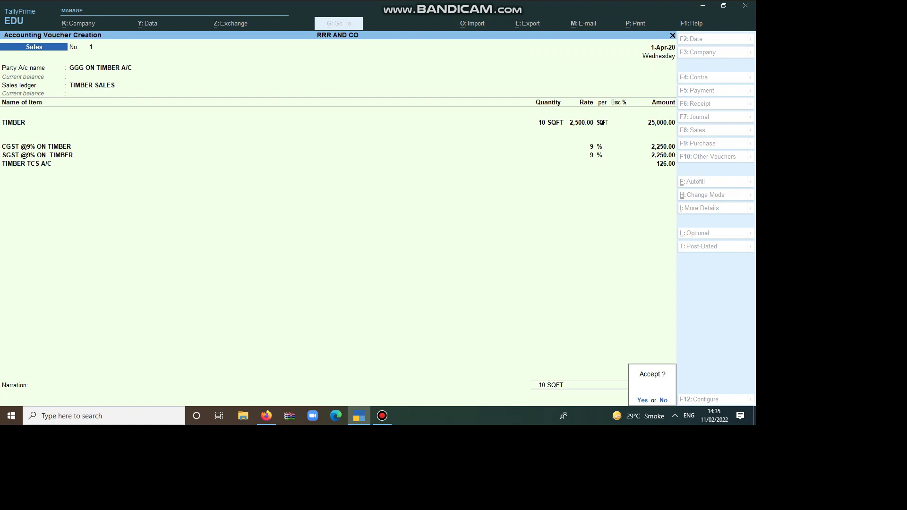
key("Return")
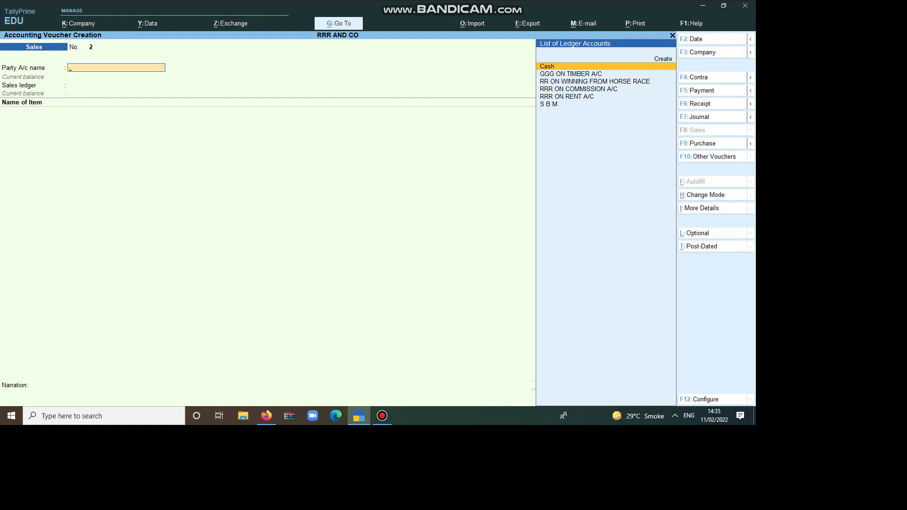
key("F6")
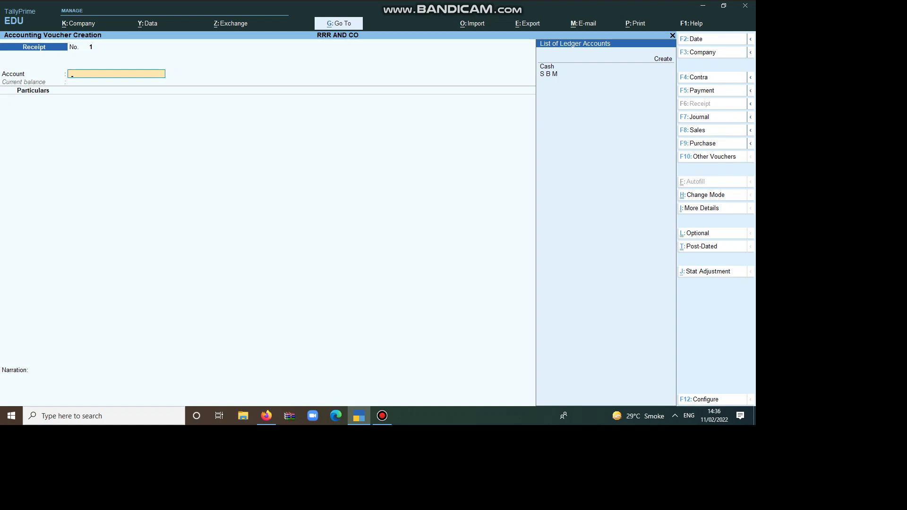
key("Return")
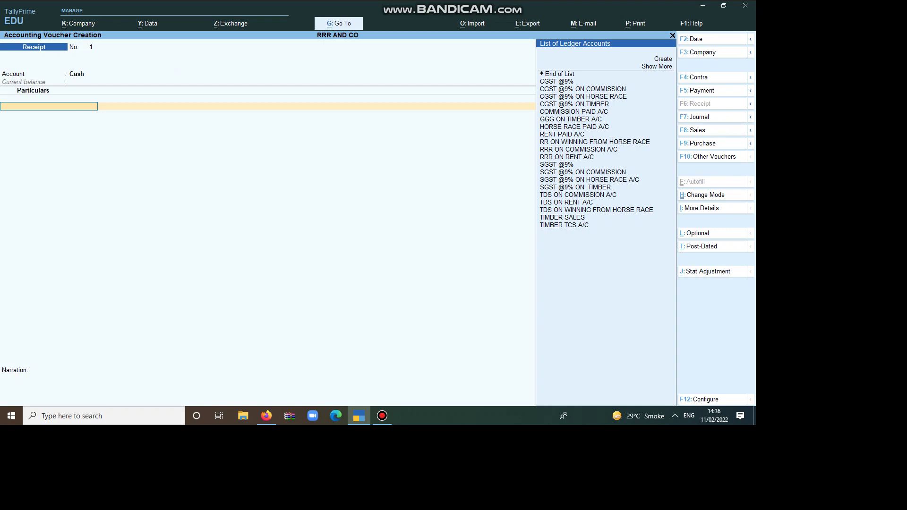
Credit SGST @9% ON TIMBER with 2,250 in the cash receipt.
key("Down")
key("Down")
key("Down")
key("Down")
key("Down")
key("Down")
key("Down")
key("Down")
key("Down")
key("Down")
key("Down")
key("Down")
key("Down")
key("Down")
key("Down")
key("Down")
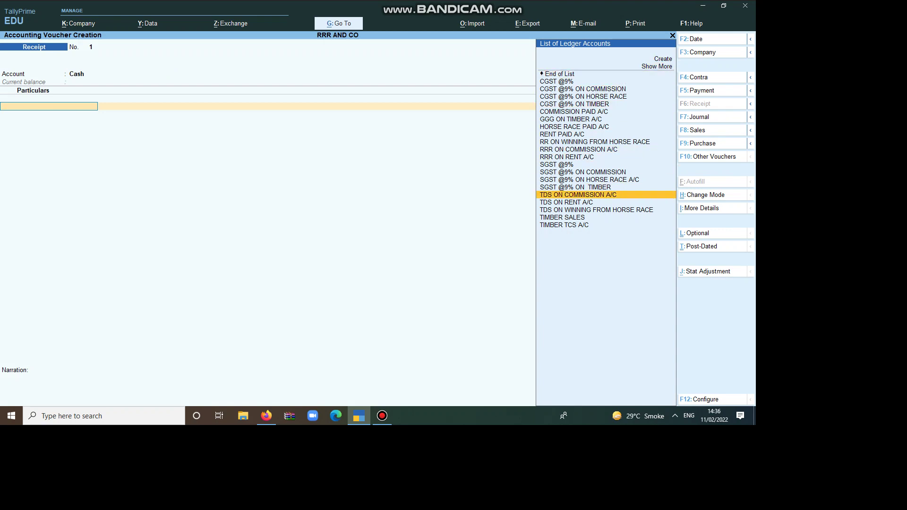
key("Down")
key("Down")
key("Up")
key("Up")
key("Up")
key("Up")
key("Up")
key("Up")
key("Up")
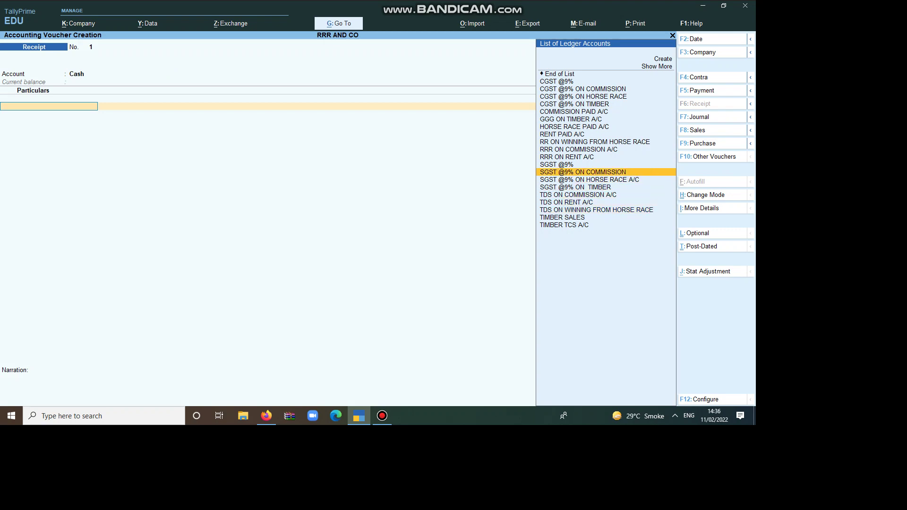
key("Up")
key("Up")
key("Up")
key("Up")
key("Up")
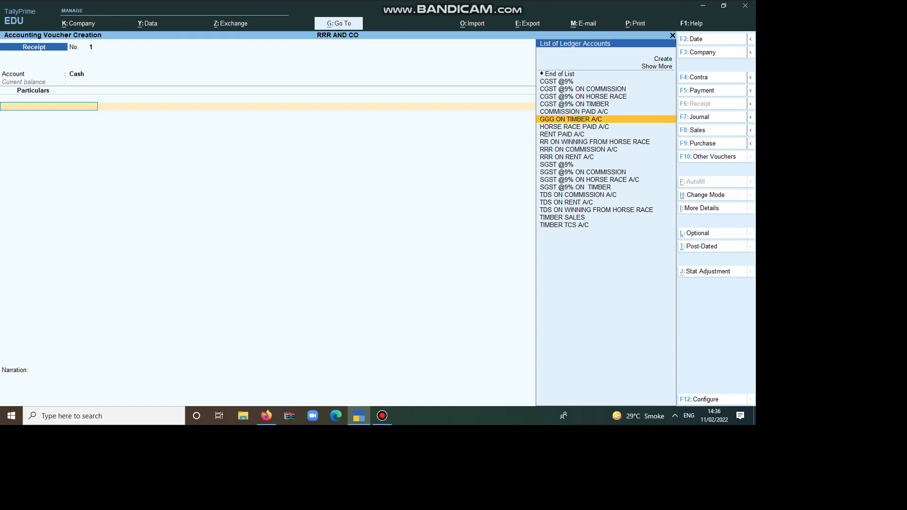
key("Down")
key("Down")
key("Down")
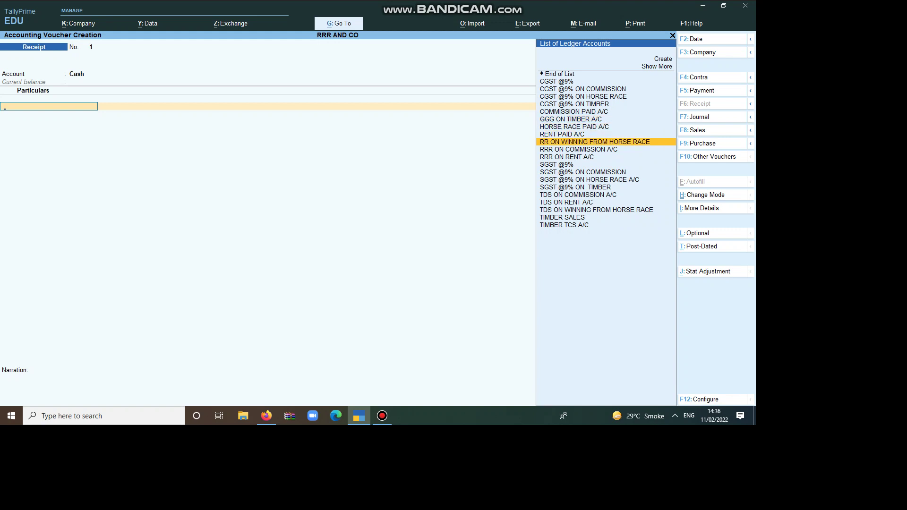
key("Down")
key("Down")
key("Down")
key("Down")
key("Down")
key("Down")
key("Down")
key("Down")
key("Down")
key("Down")
key("Down")
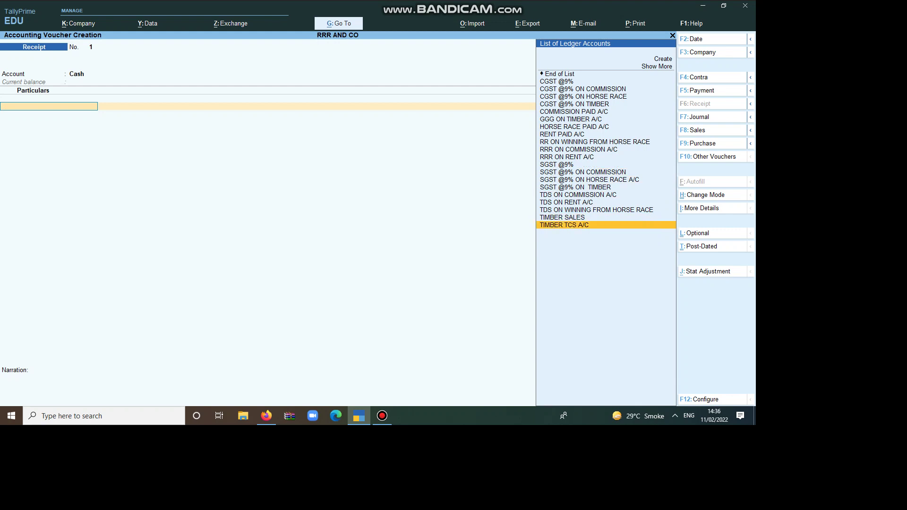
key("Up")
key("Up")
key("Up")
key("Up")
key("Up")
key("Up")
key("Up")
key("Up")
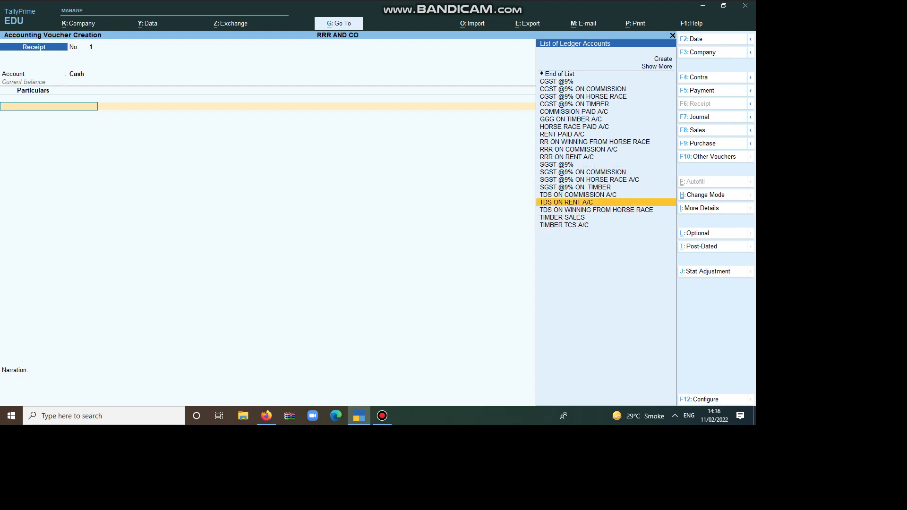
key("Up")
key("Up")
key("Up")
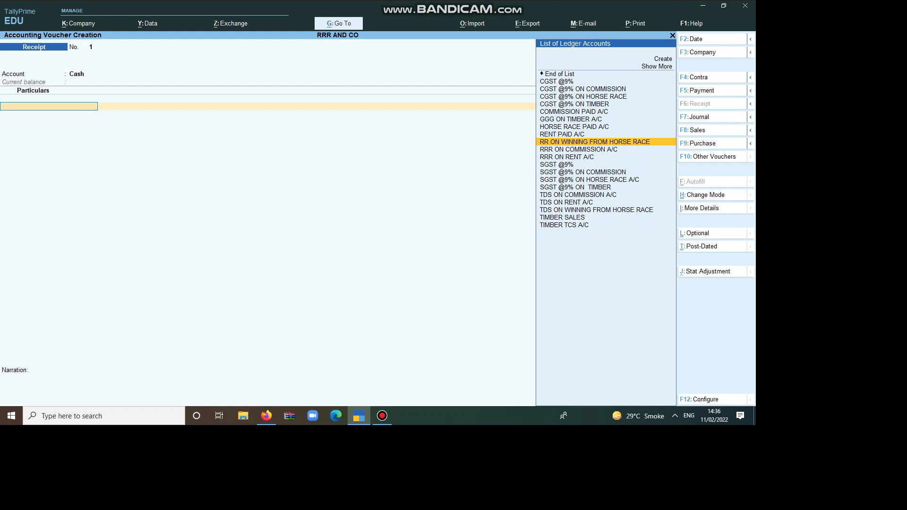
key("Down")
key("Down")
key("Down")
key("Down")
key("Down")
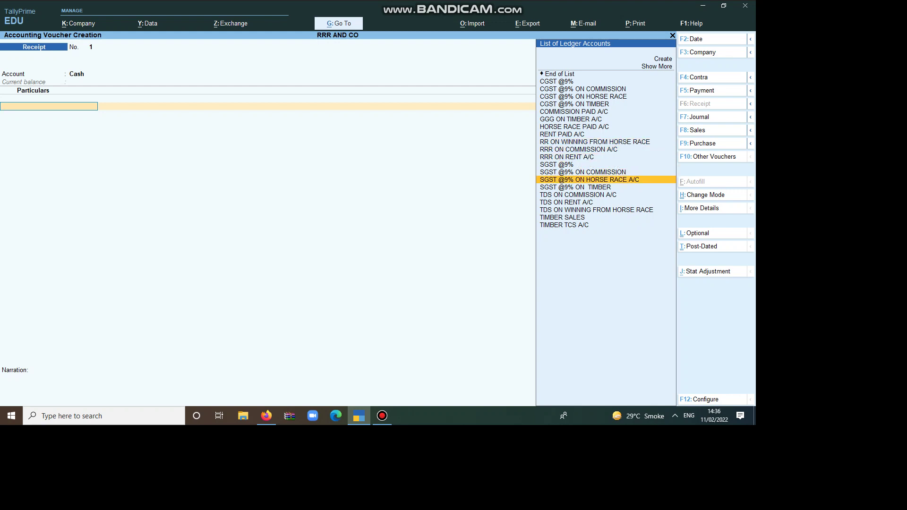
key("Down")
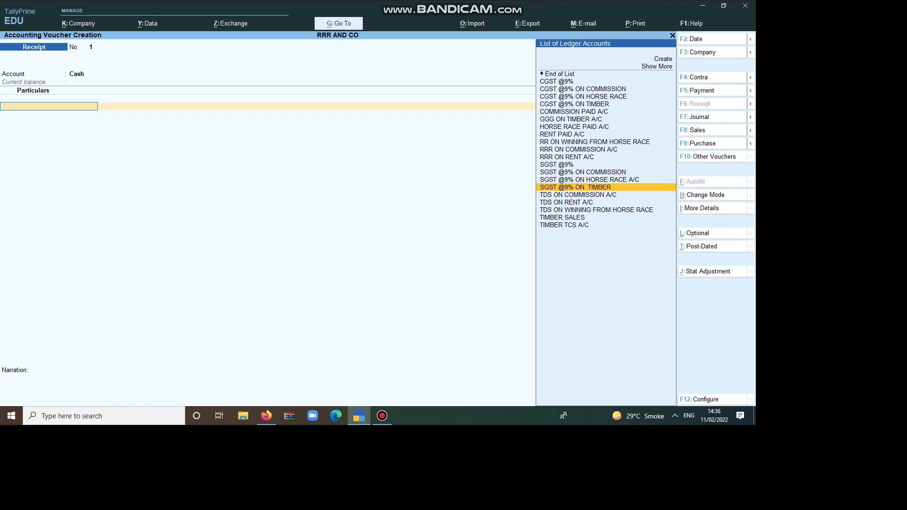
key("Return")
type("2")
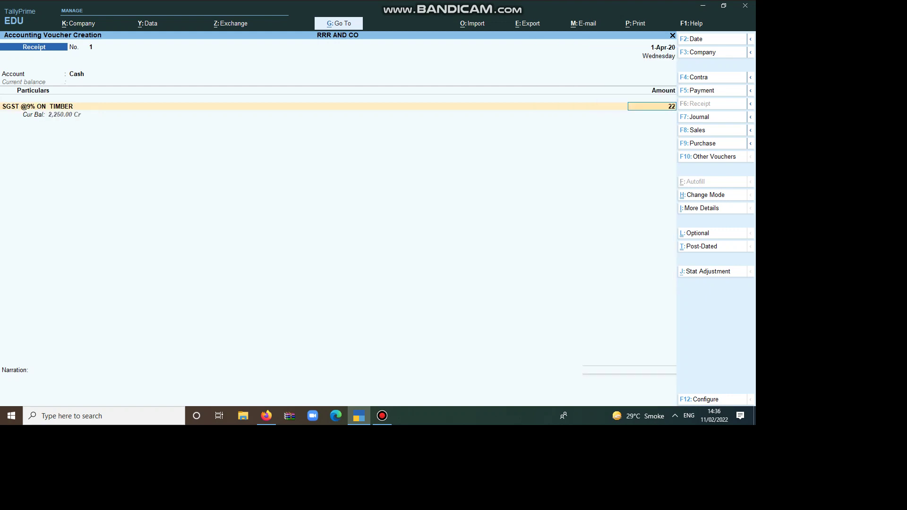
type(",250")
key("Return")
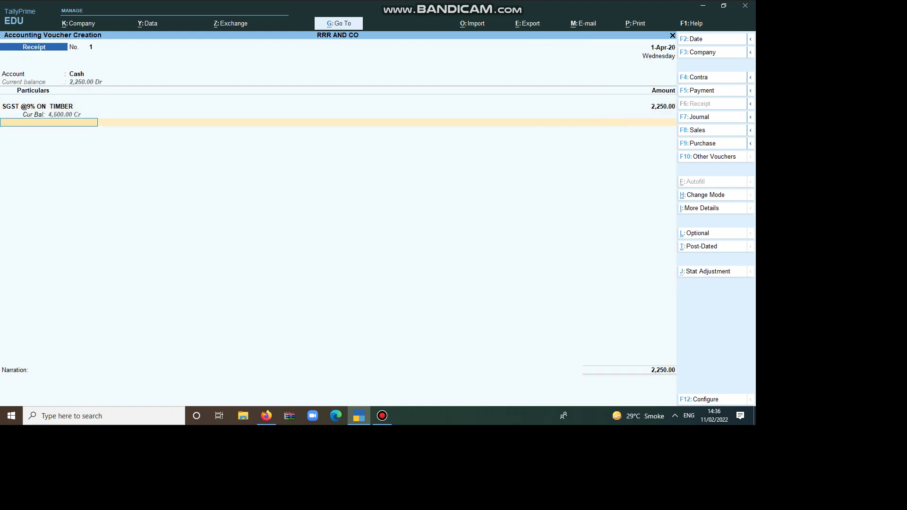
Credit CGST @9% ON TIMBER with 2,250, bringing the receipt to 4,500.
type("S")
key("Up")
key("Up")
key("Up")
key("Up")
key("Up")
key("Up")
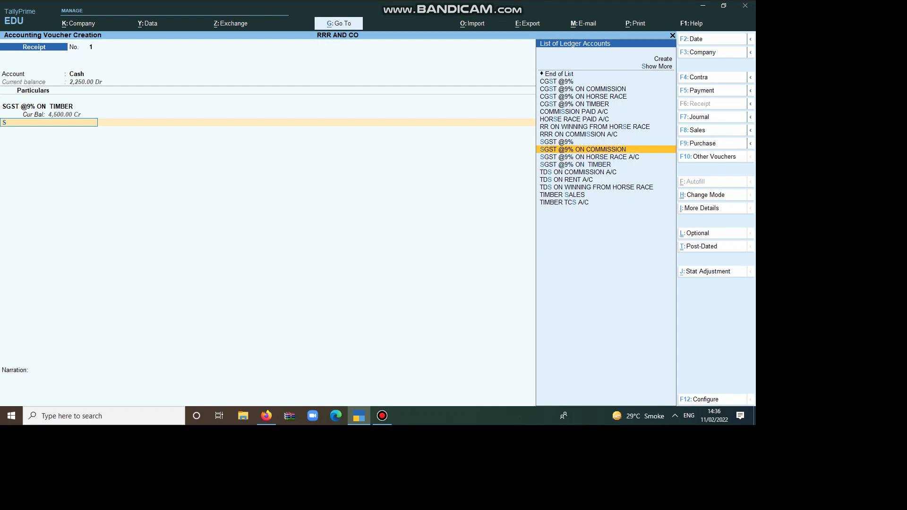
key("Up")
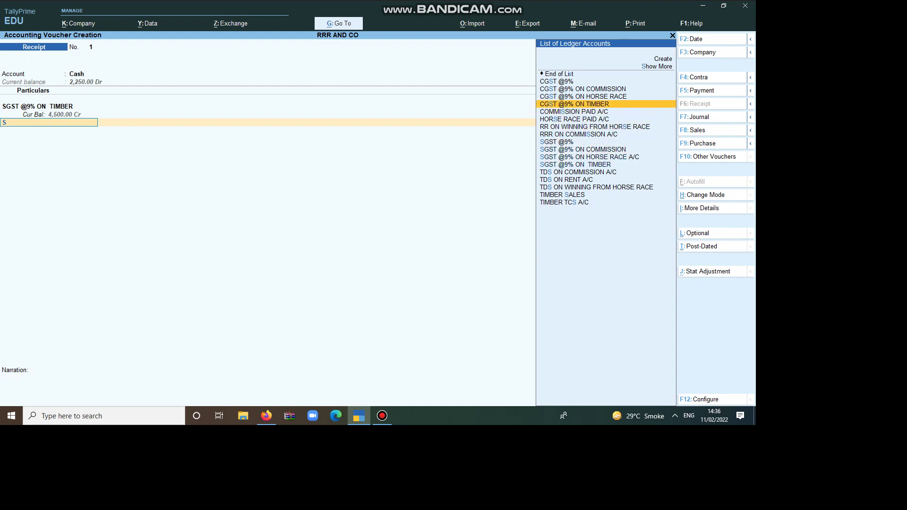
key("Return")
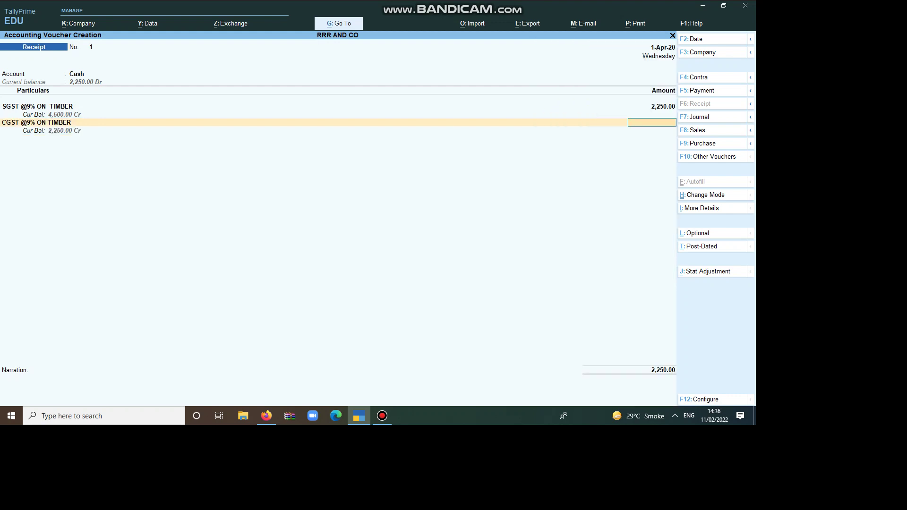
type("2,250")
key("Return")
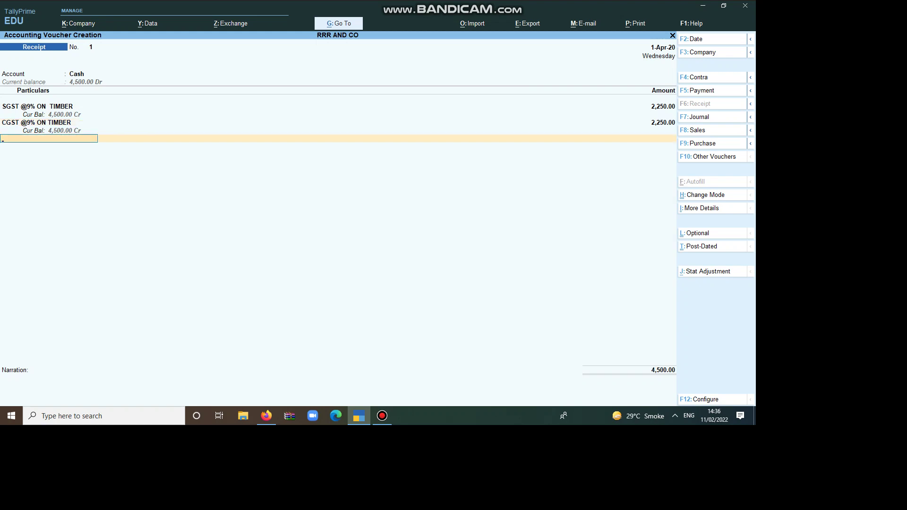
Save the tax receipt and set Cash as the account for receipt No. 2.
key("Return")
key("Return")
key("Return")
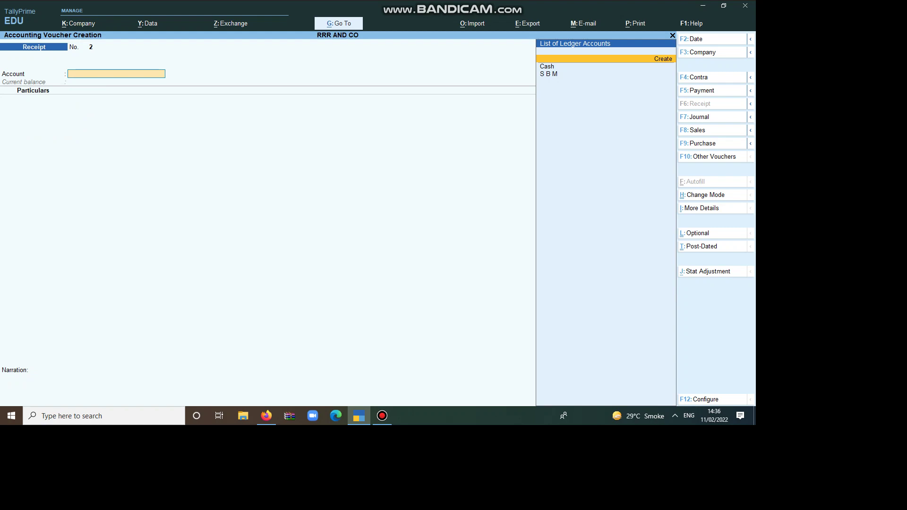
key("Down")
key("Return")
Credit GGG ON TIMBER A/C with 29,626 received and reach the save confirmation.
type("G")
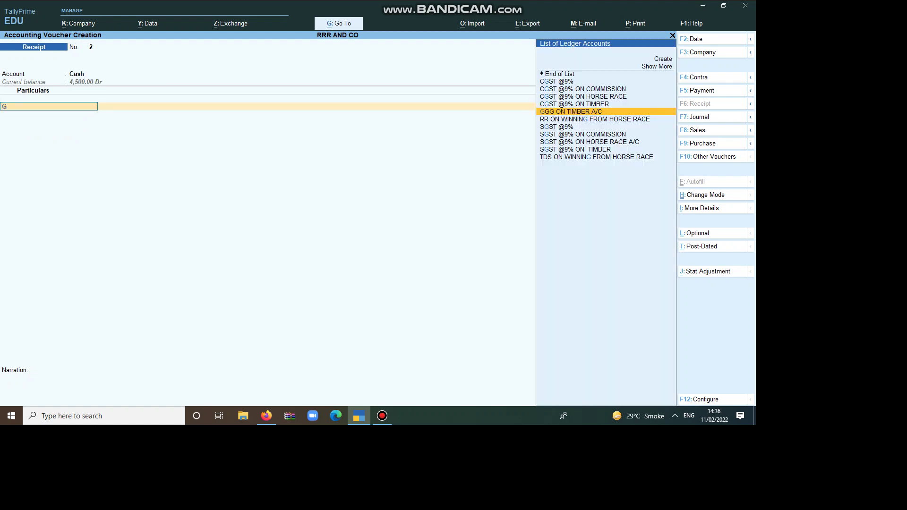
key("Return")
type("2")
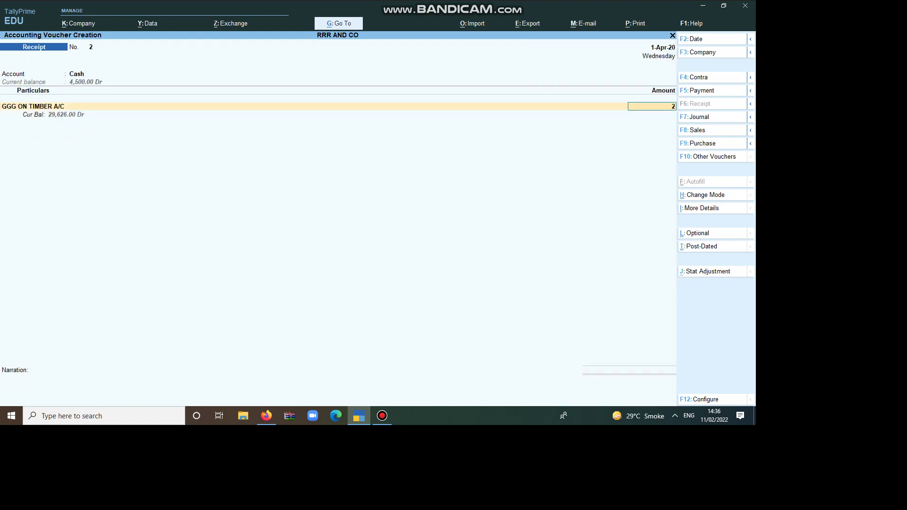
type("9,")
type("626")
key("Return")
key("Return")
key("Return")
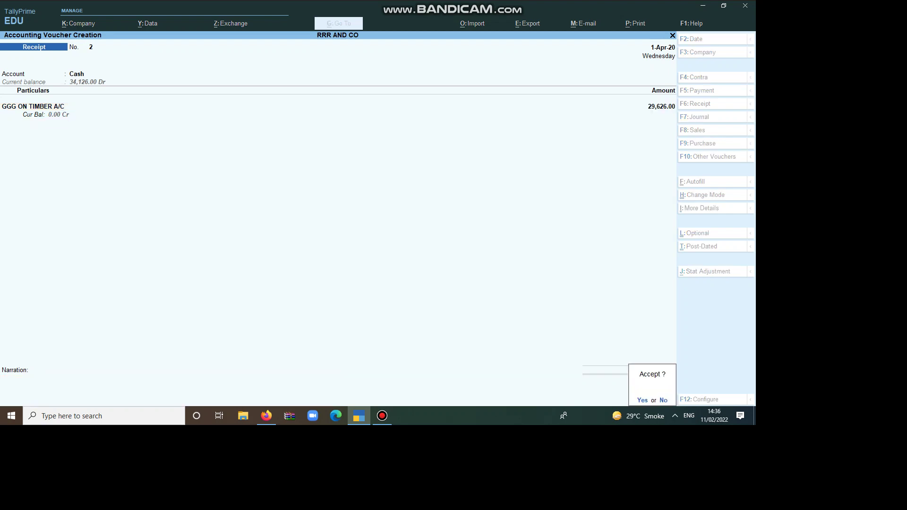
key("Return")
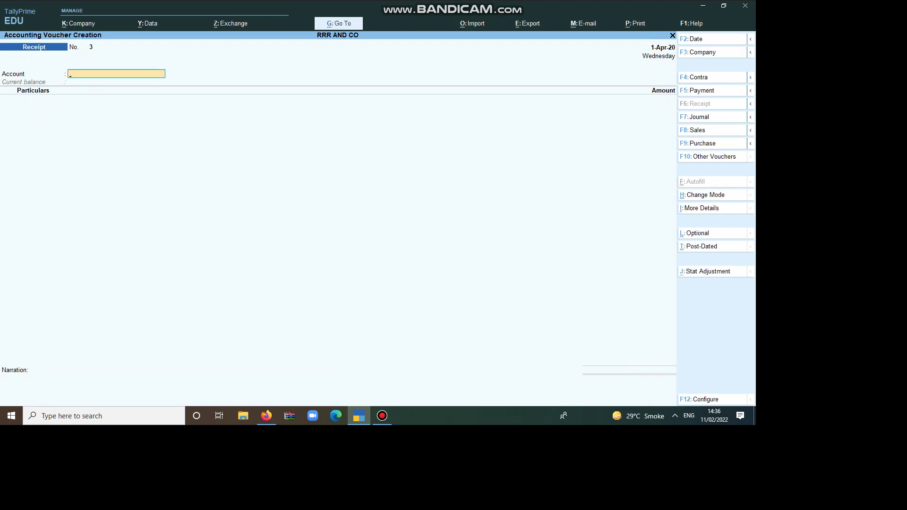
Go from voucher entry to the GSTR-1 report's Uncertain Transactions list.
key("Escape")
key("d")
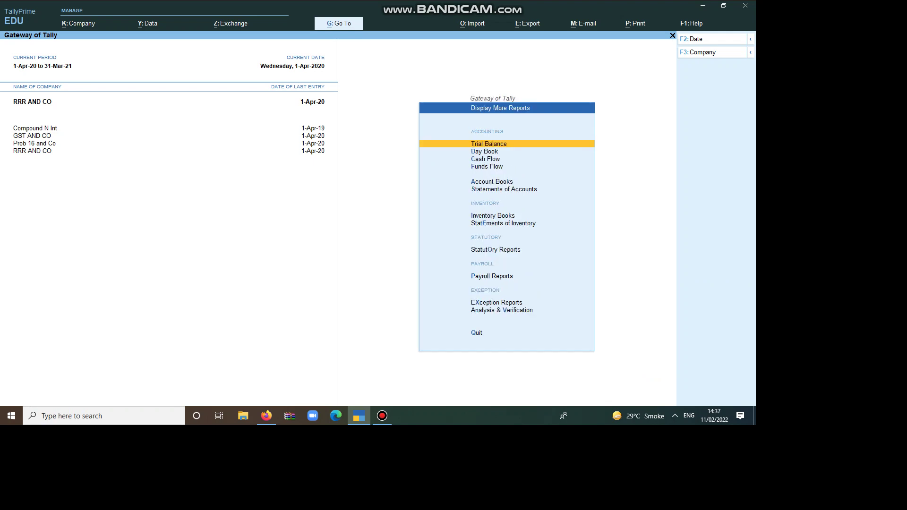
key("Down")
key("Down")
key("Down")
key("Down")
key("Down")
key("Down")
key("Down")
key("Down")
key("Down")
key("Down")
key("Down")
key("Down")
key("Up")
key("Up")
key("Up")
key("Up")
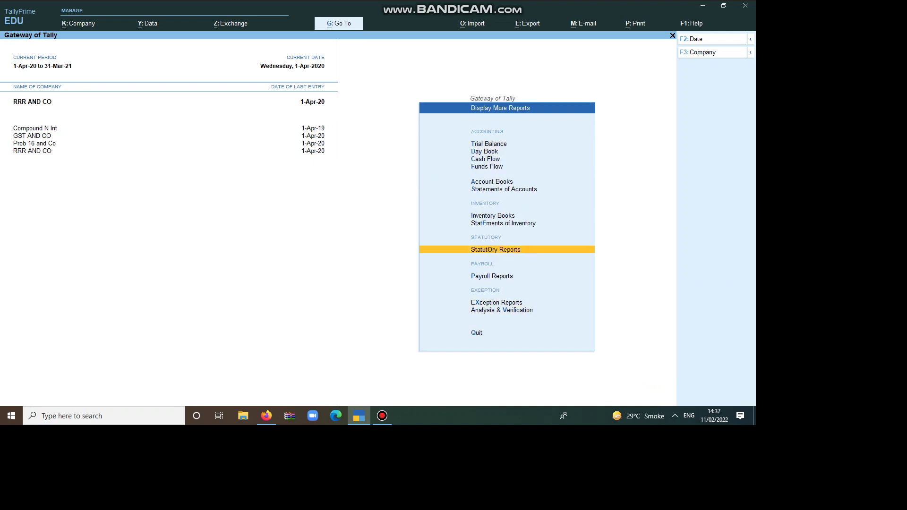
key("Up")
key("Down")
key("Return")
key("Return")
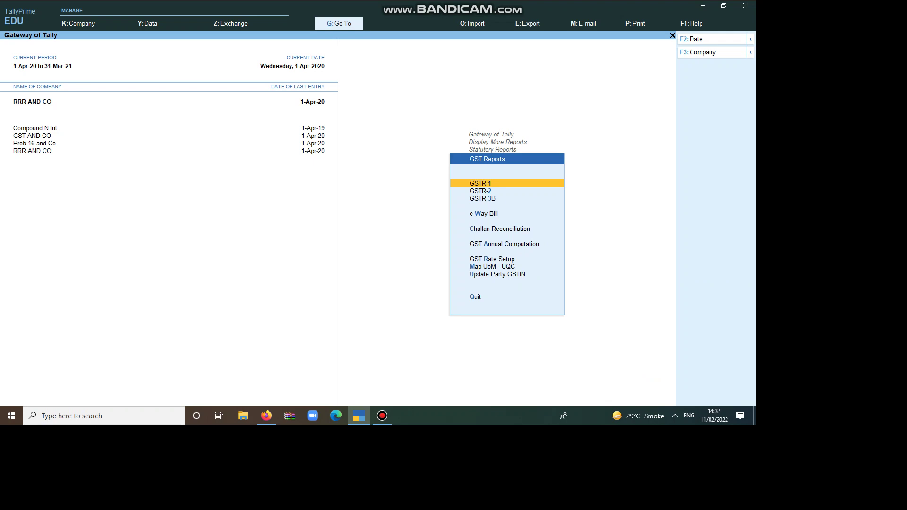
key("Return")
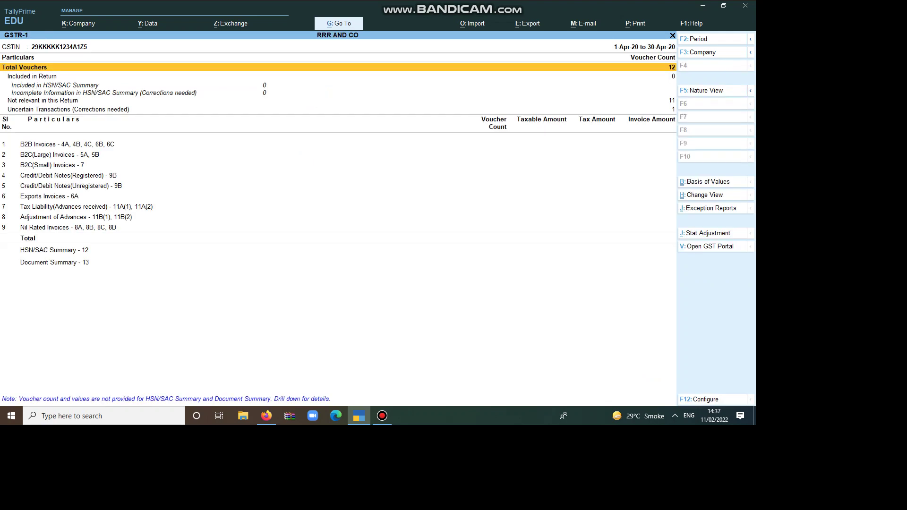
key("Down")
key("Down")
key("Down")
key("Down")
key("Down")
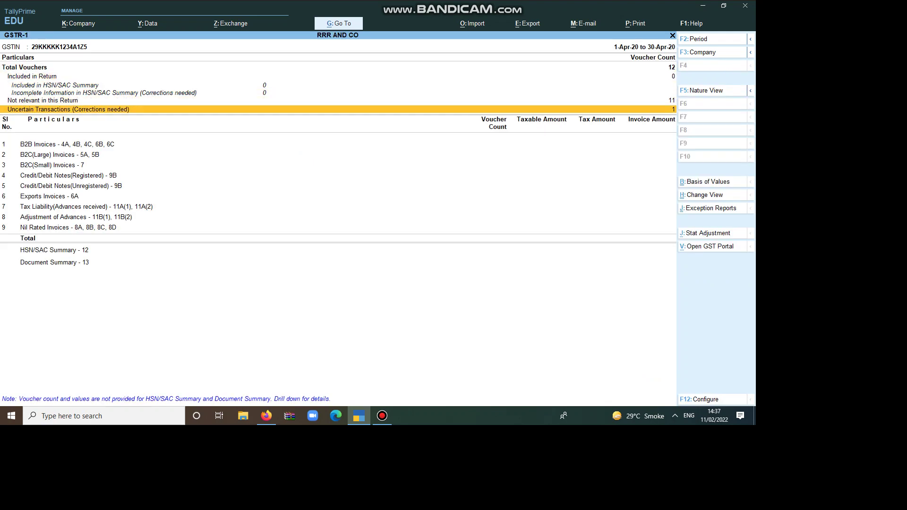
key("Return")
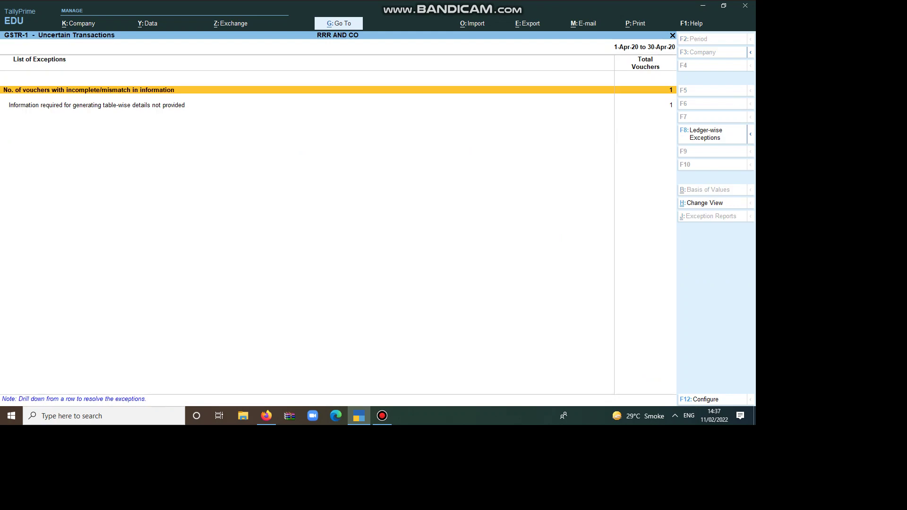
Give GGG ON TIMBER a party GSTIN different from the company's and save the voucher.
key("Return")
key("Return")
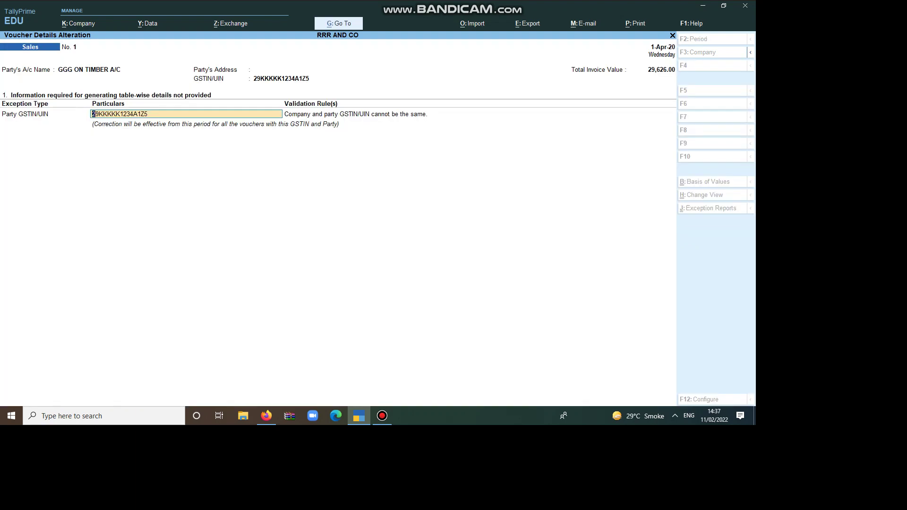
type("29KKKKK123")
key("Return")
key("Return")
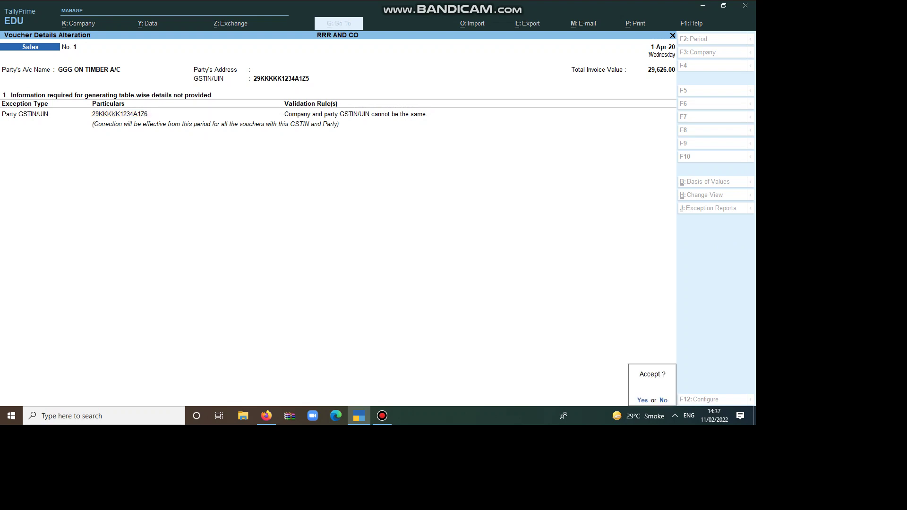
key("Return")
key("Escape")
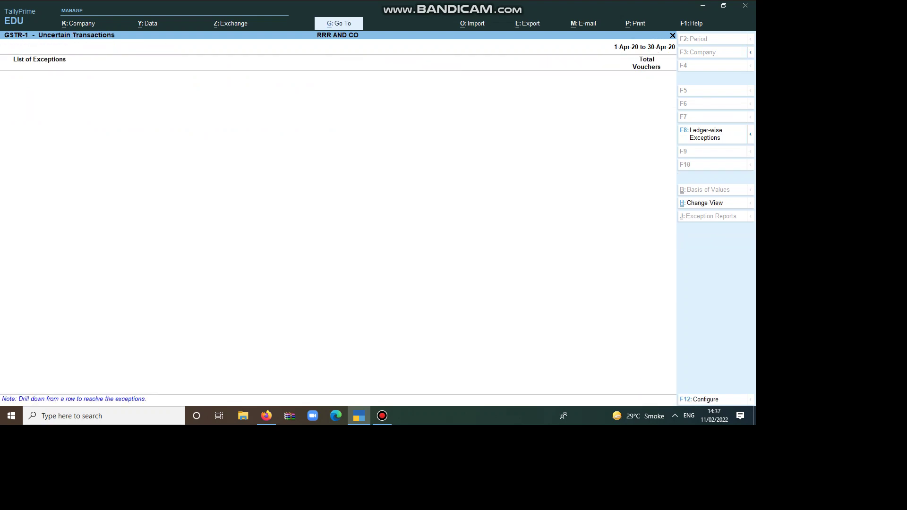
Open the GGG ON TIMBER sale listed under GSTR-1 B2B Invoices at 29,626.
key("Escape")
key("Down")
key("Down")
key("Down")
key("Down")
key("Down")
key("Down")
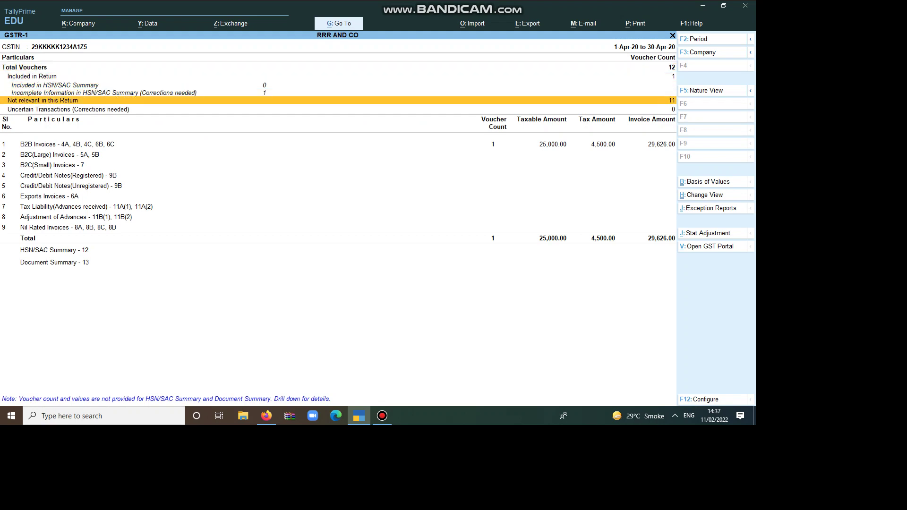
key("Up")
key("Return")
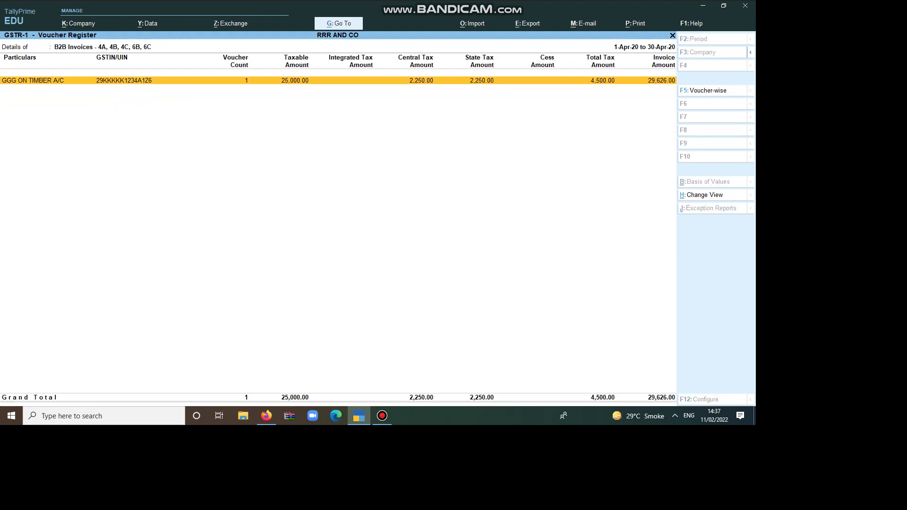
key("Return")
key("Return")
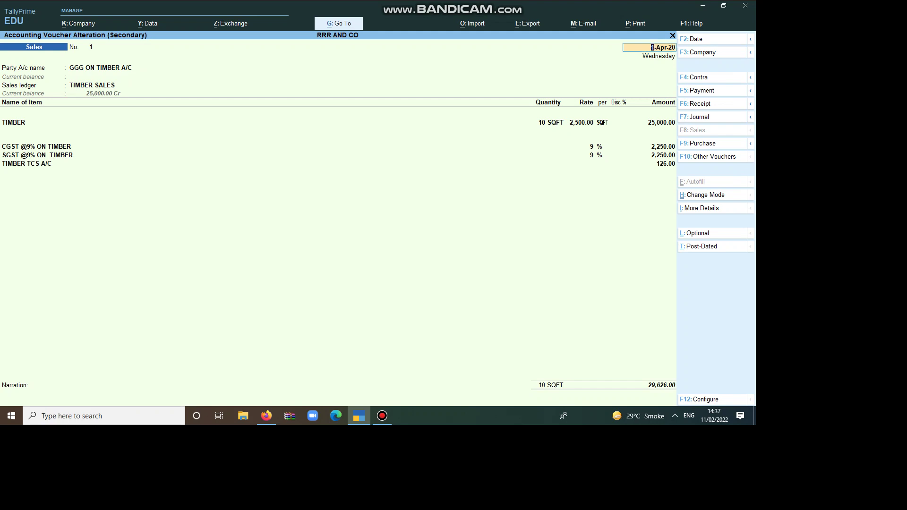
Quit the timber voucher without saving and return to the Statutory Reports list.
key("BackSpace")
key("Escape")
key("y")
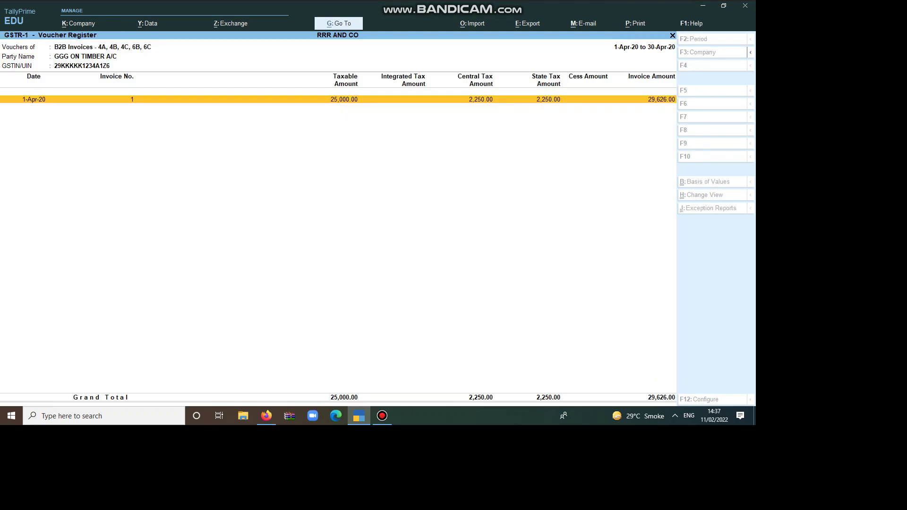
key("Escape")
key("Escape")
key("Escape")
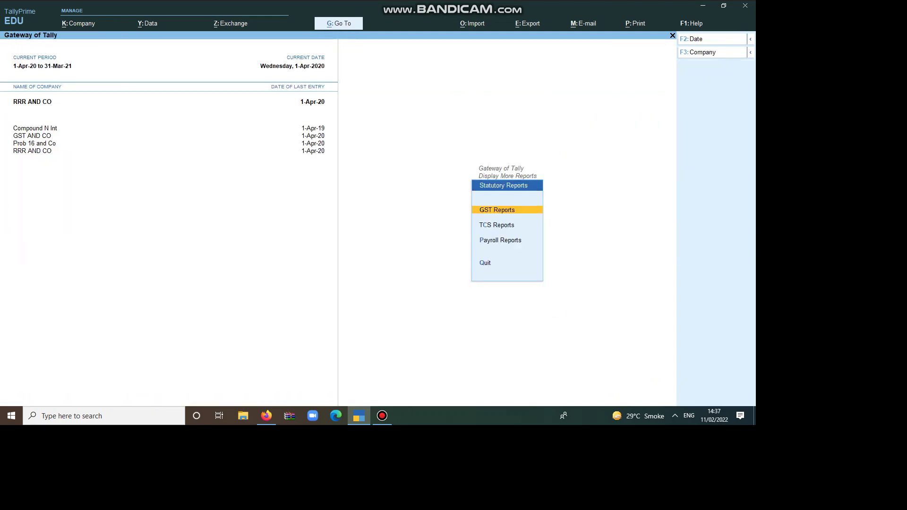
Open the TCS Outstandings report from Statutory Reports > TCS Reports.
key("Down")
key("Return")
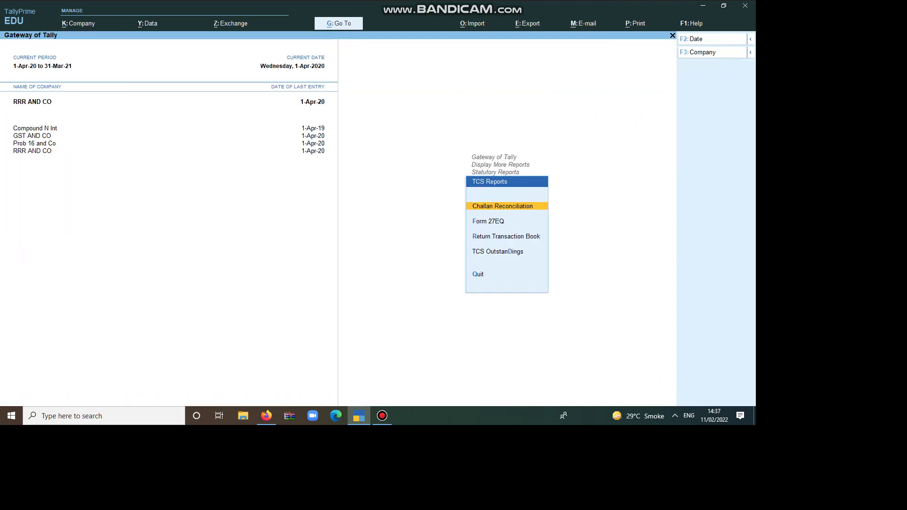
key("Down")
key("Down")
key("Down")
key("Return")
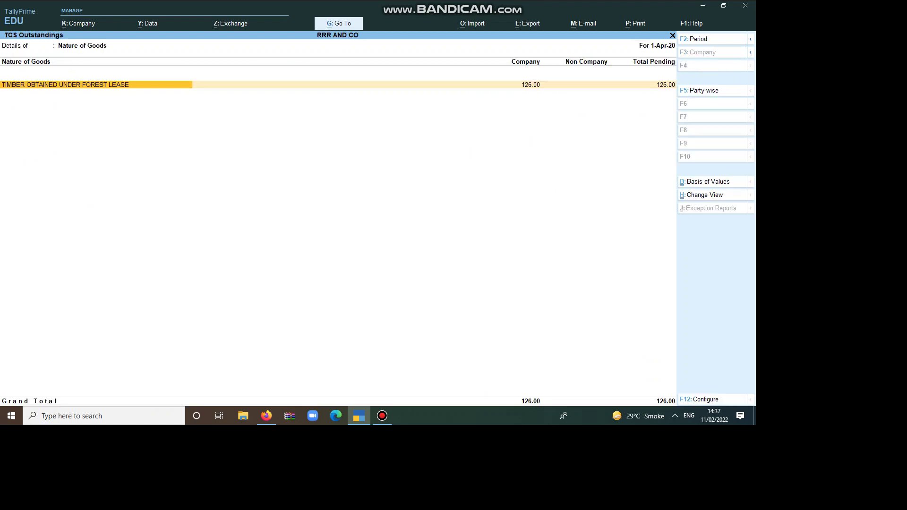
View the timber bill's 126.00 pending TCS with sale details, then back out.
key("Return")
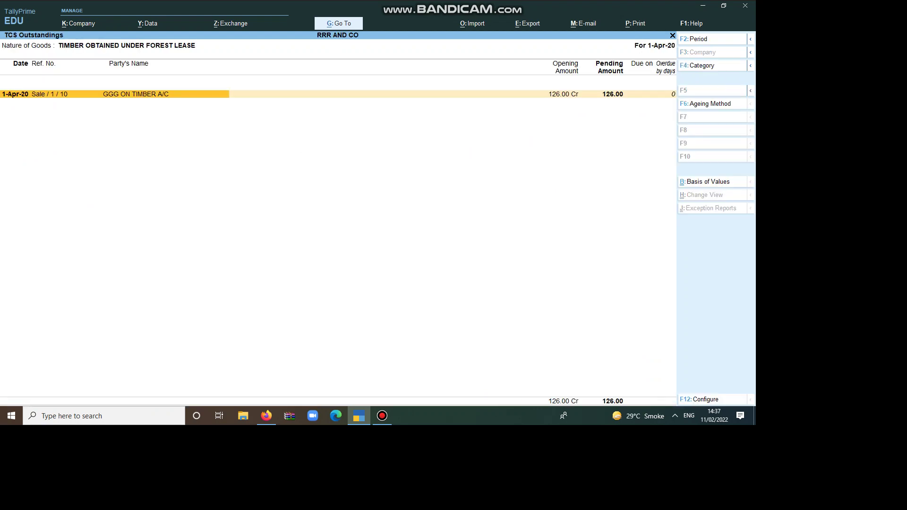
key("alt+F5")
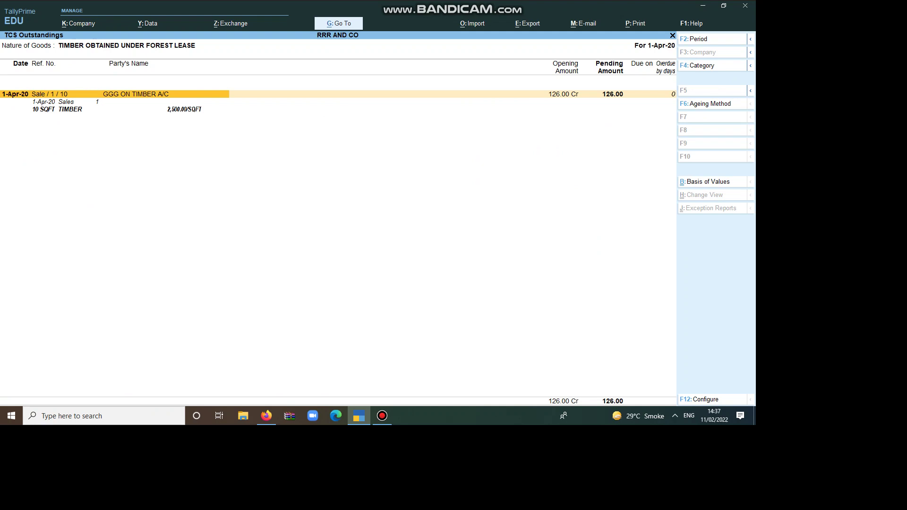
key("alt+F5")
key("Escape")
key("Escape")
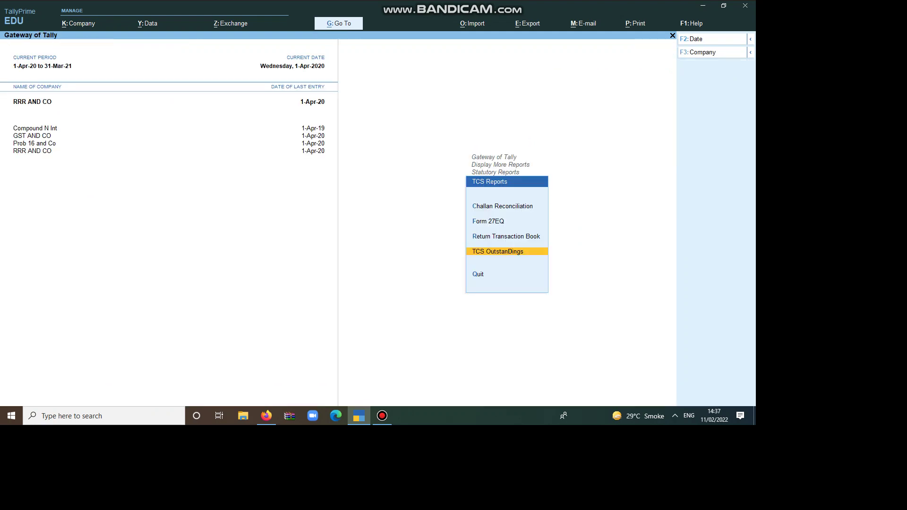
key("Escape")
key("Escape")
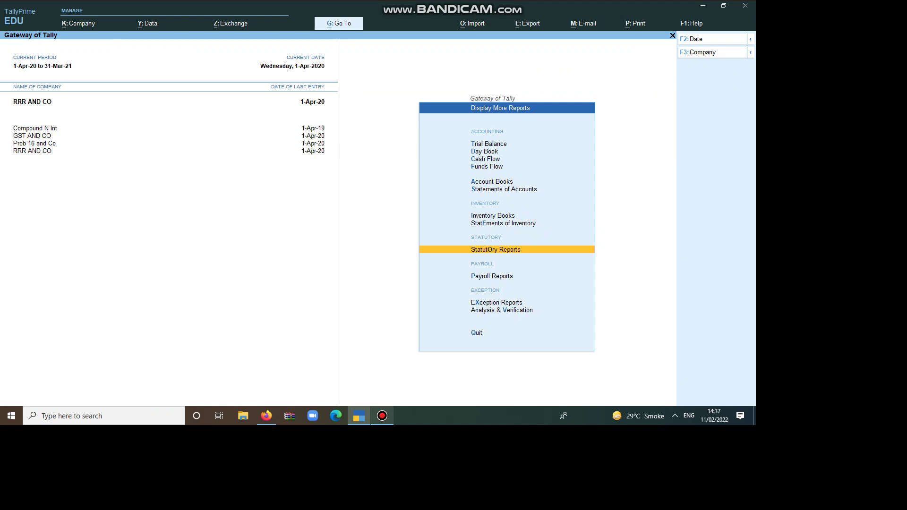
Restore the Bandicam recorder window from the taskbar over TallyPrime.
left_click(382, 416)
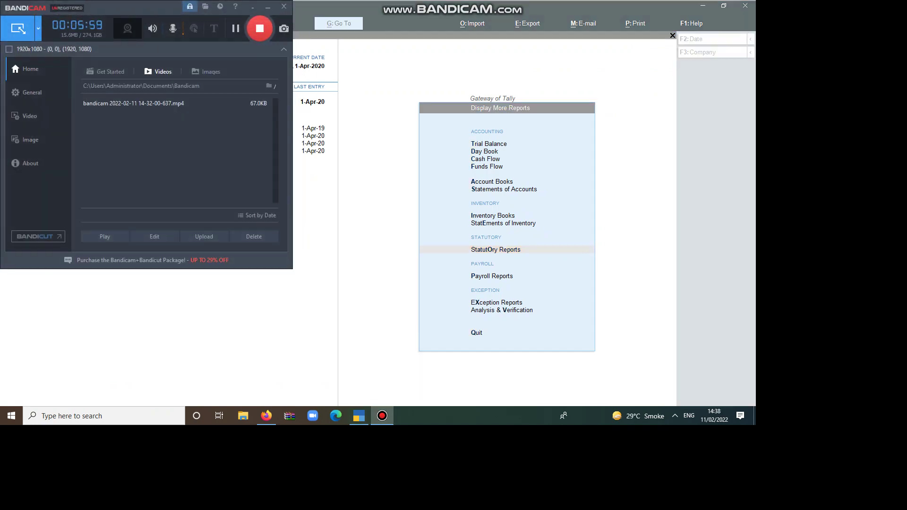